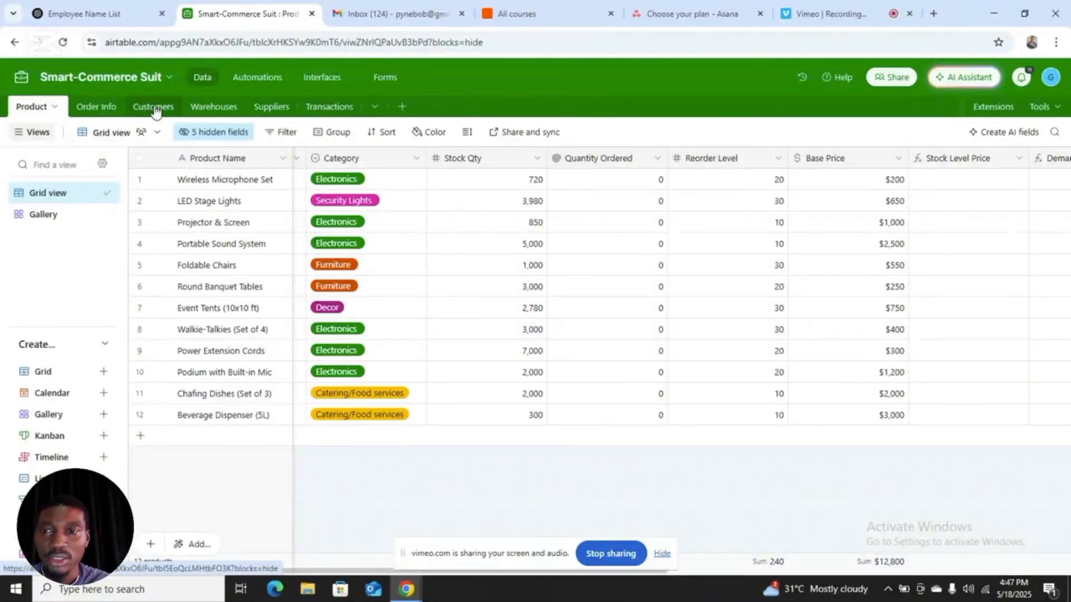
# Step: Enter 20 as the first order's Quantity Ordered in the Order Info table, and check the Product table
pyautogui.click(106, 106)
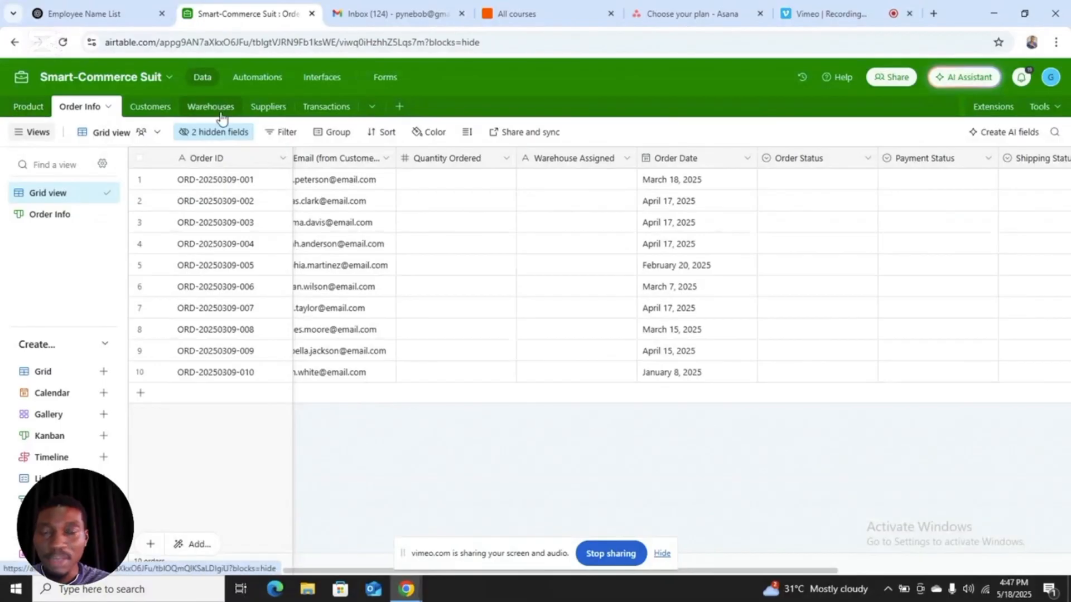
pyautogui.click(450, 183)
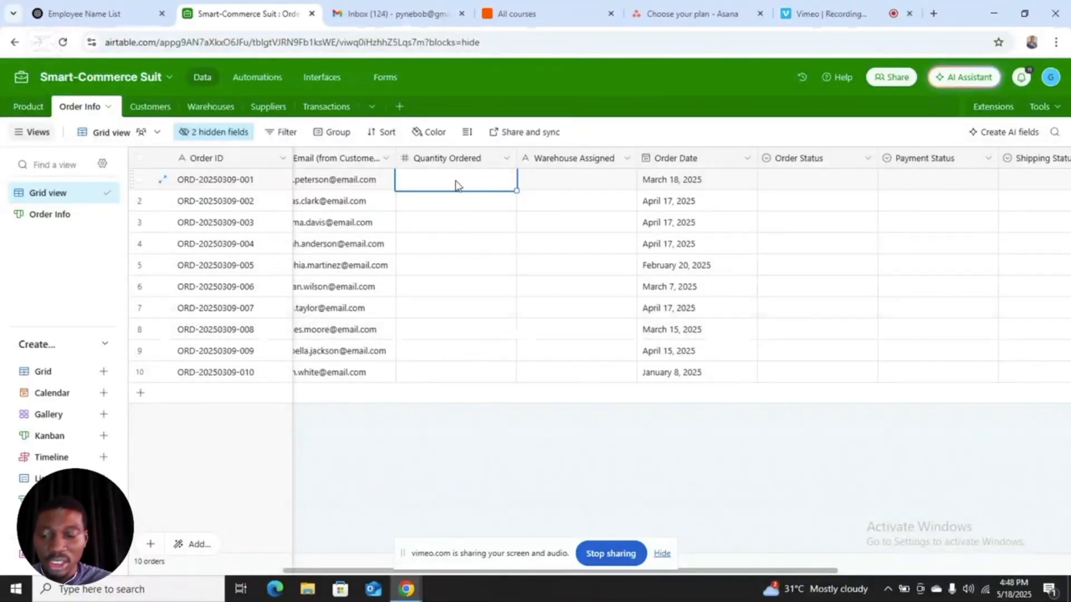
pyautogui.write('20')
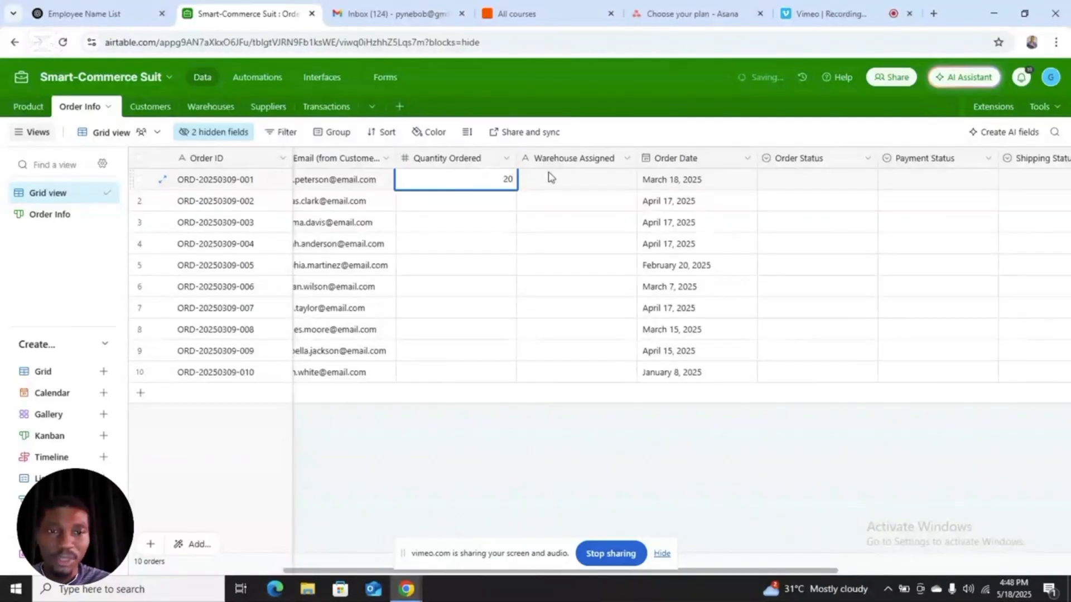
pyautogui.click(26, 106)
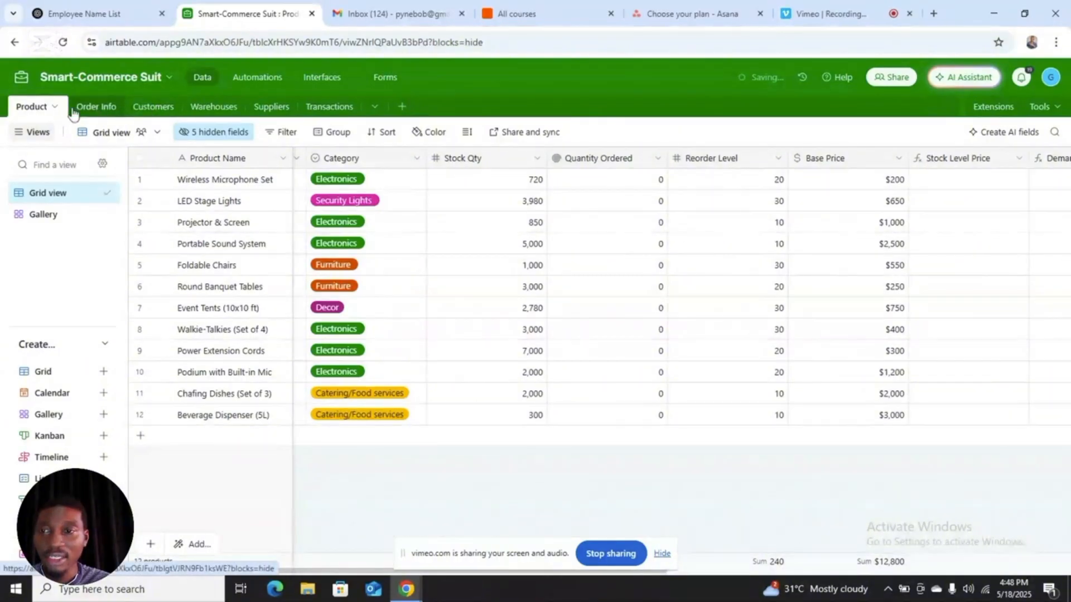
# Step: Set the first order's Order Status to Shipped in the Order Info table
pyautogui.click(121, 112)
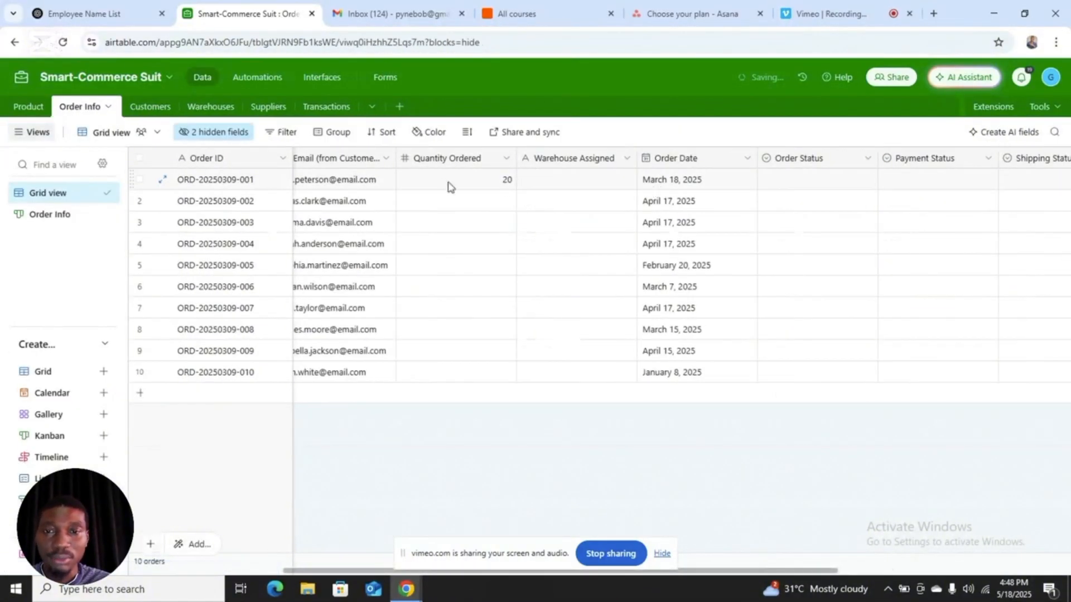
pyautogui.click(802, 177)
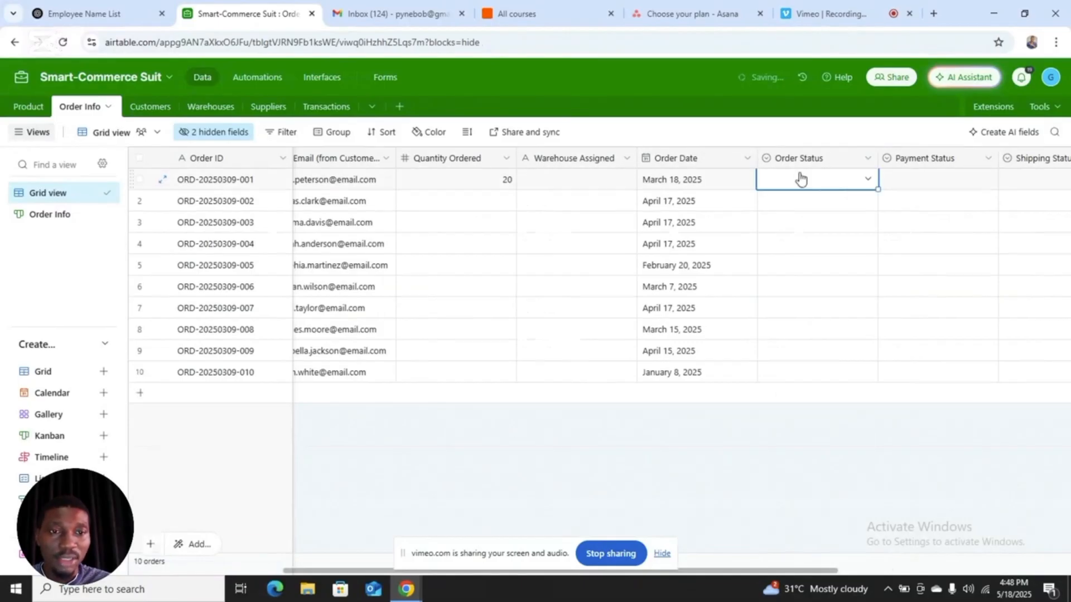
pyautogui.click(880, 180)
pyautogui.click(866, 182)
pyautogui.click(867, 179)
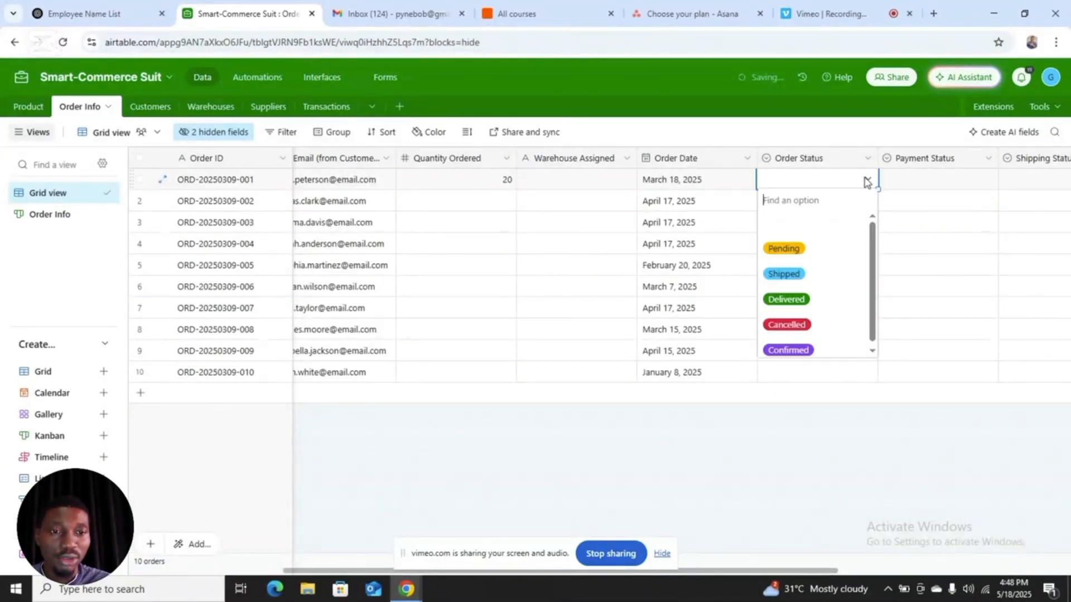
pyautogui.click(786, 274)
# Step: Check the Wireless Microphone Set's stock in the Product table against its order and the stock levels in the Warehouses table
pyautogui.click(27, 106)
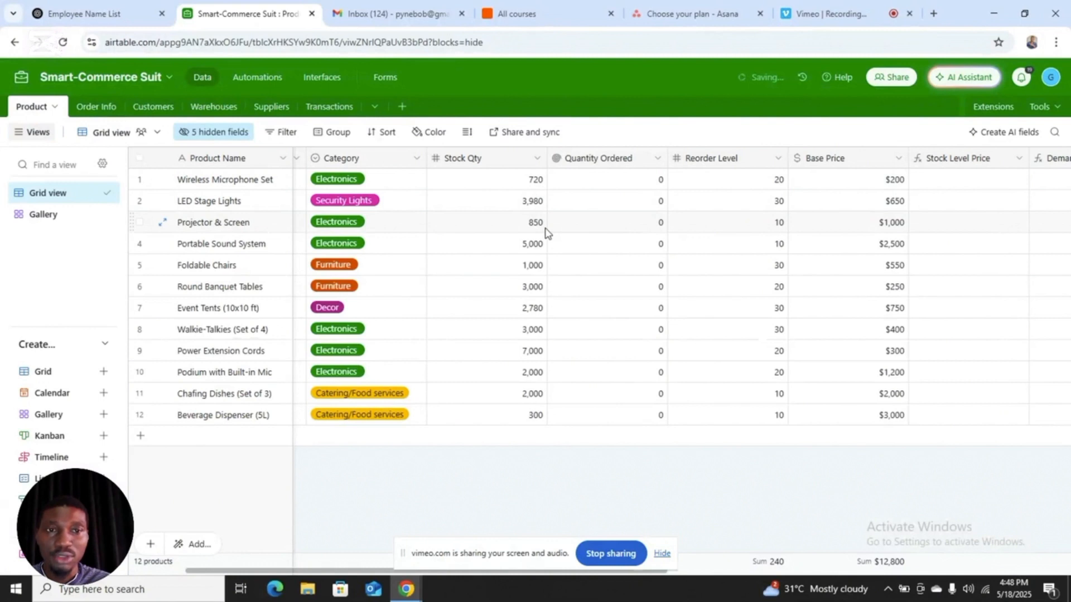
pyautogui.click(534, 184)
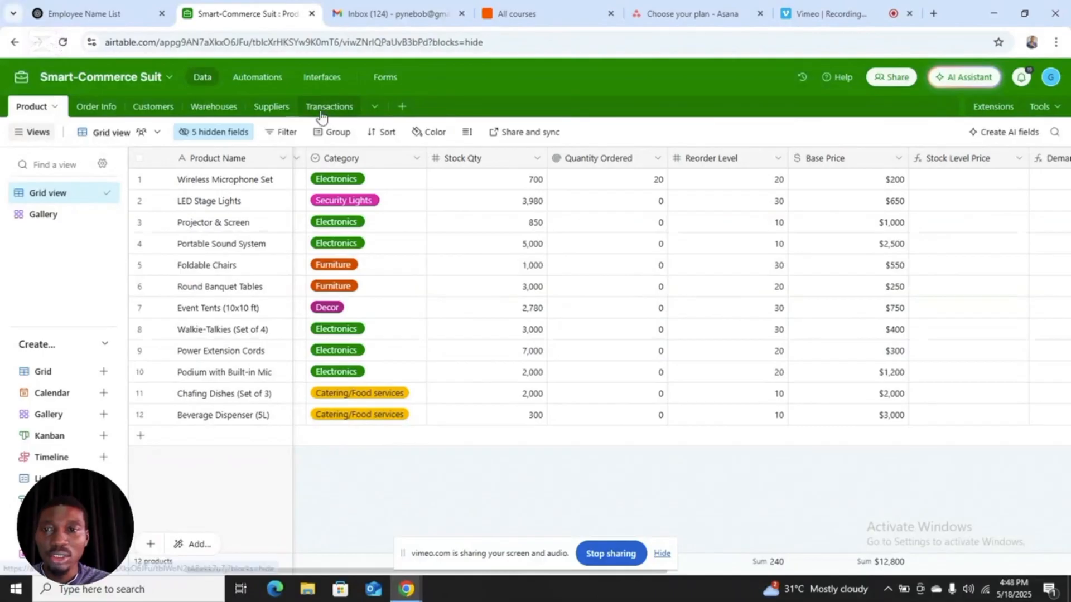
pyautogui.click(101, 108)
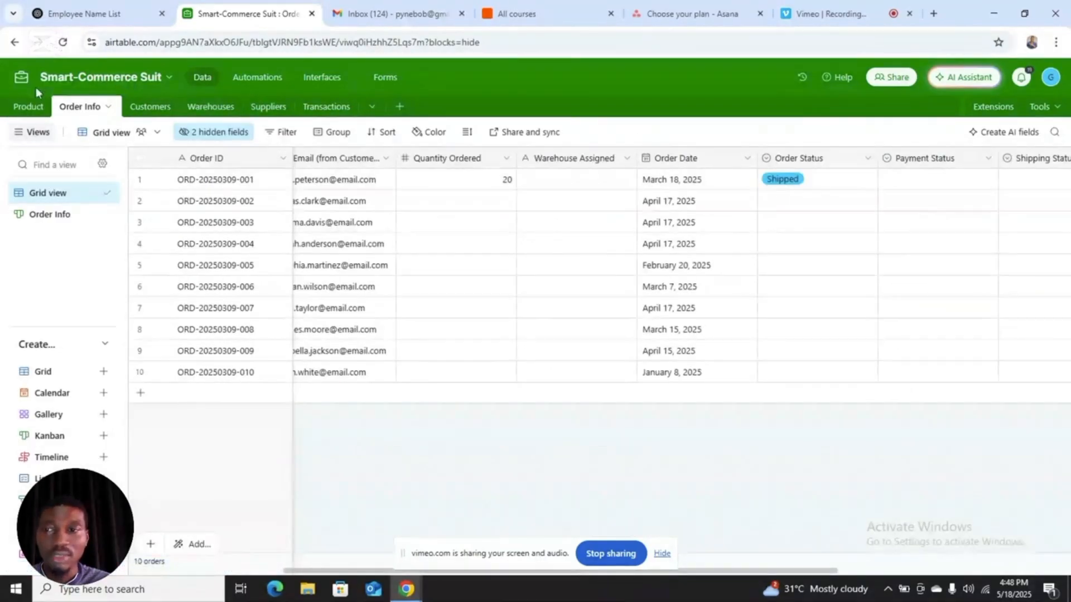
pyautogui.click(29, 108)
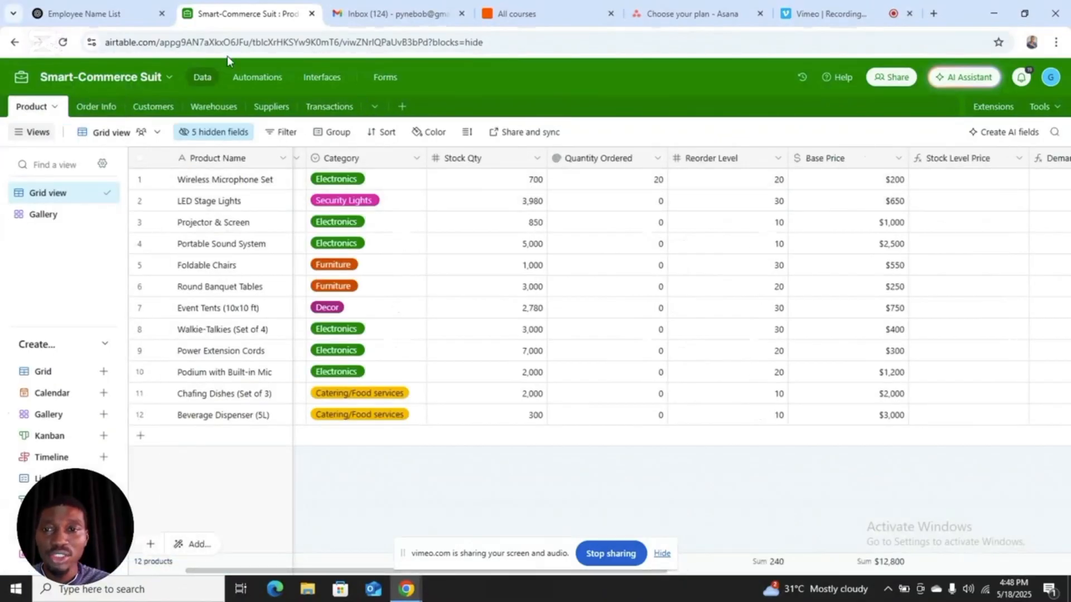
pyautogui.click(231, 110)
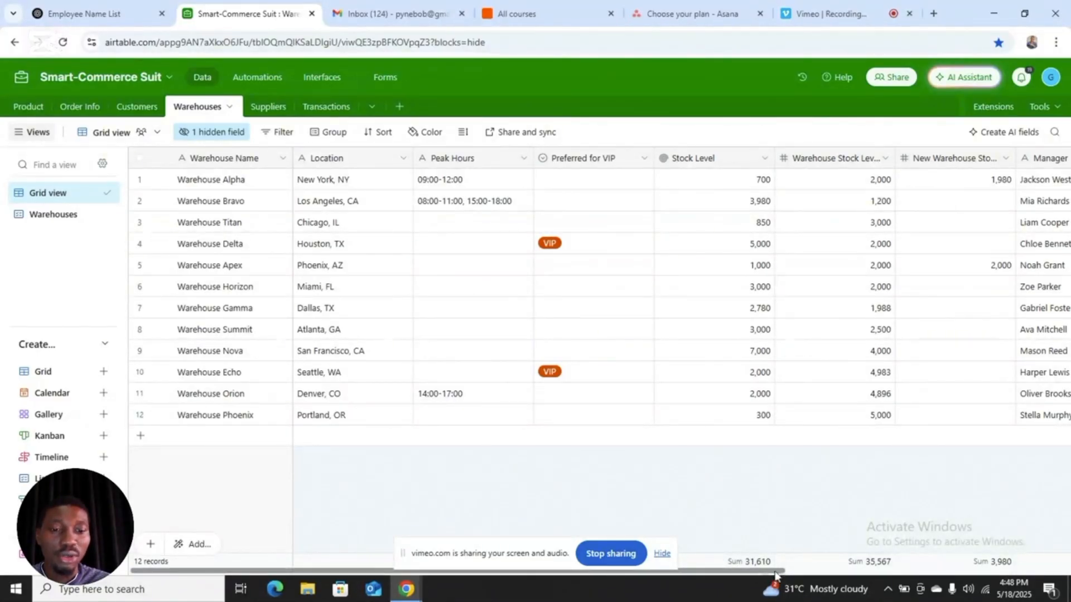
pyautogui.moveTo(762, 571); pyautogui.dragTo(821, 576)
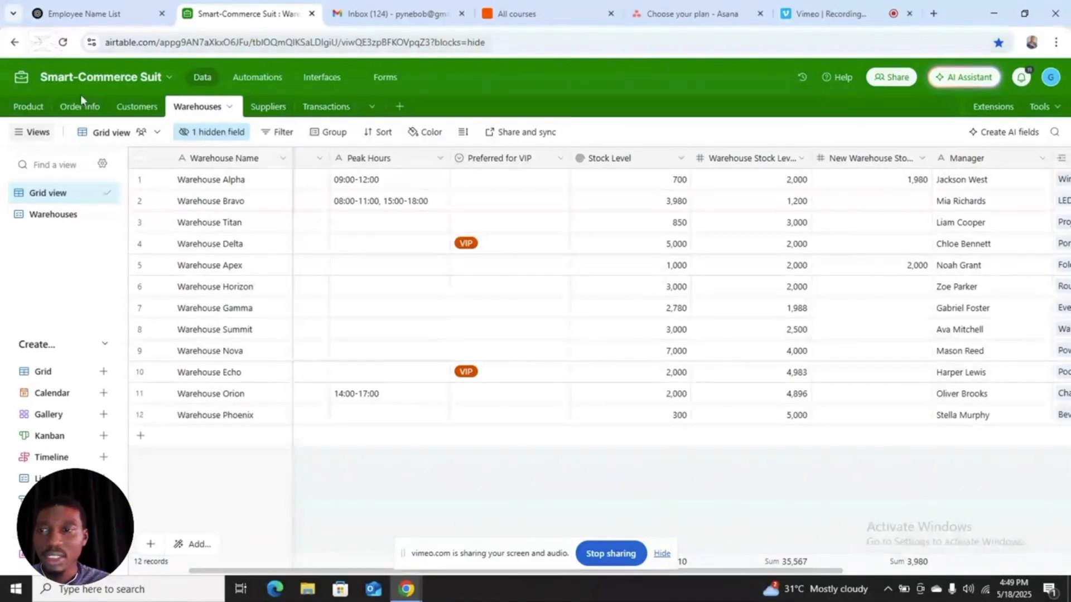
# Step: Set the Stock Qty of Podium with Built-in Mic to 10 in the Product table
pyautogui.click(34, 107)
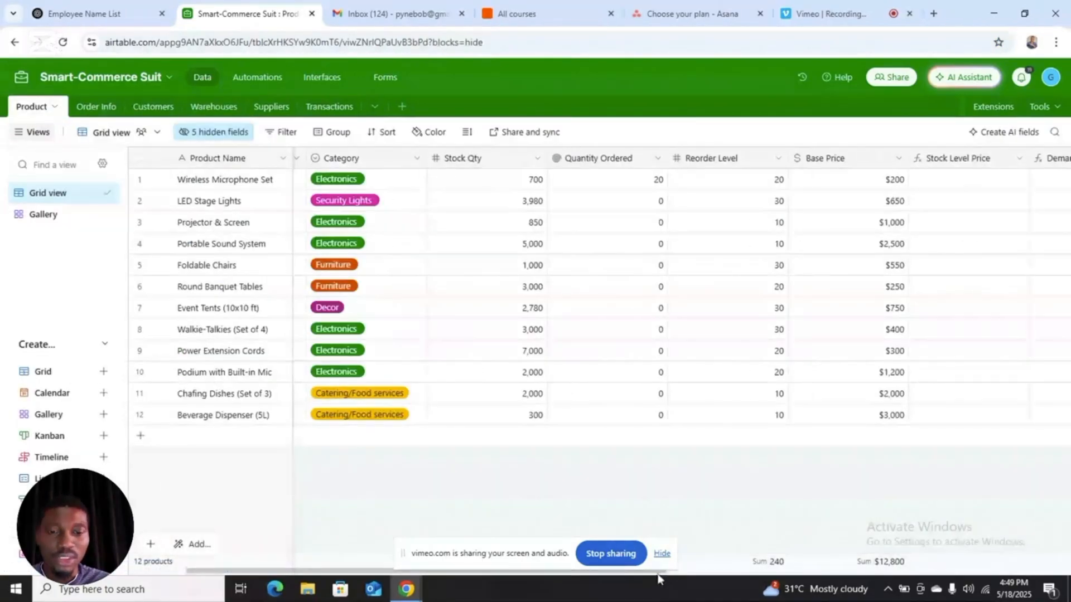
pyautogui.moveTo(654, 571); pyautogui.dragTo(708, 578)
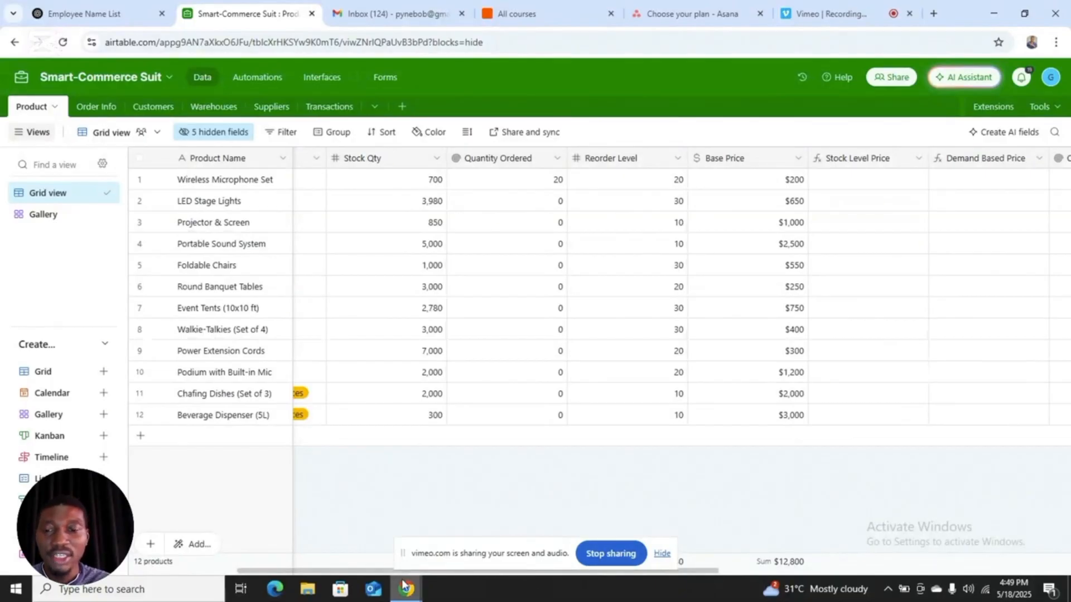
pyautogui.moveTo(387, 573); pyautogui.dragTo(276, 575)
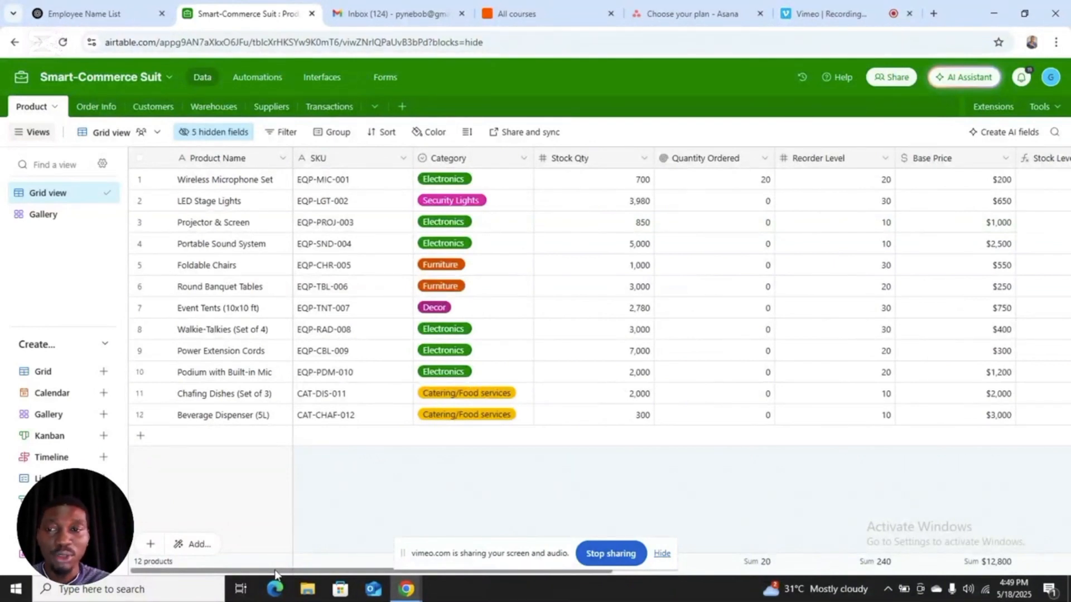
pyautogui.moveTo(276, 574); pyautogui.dragTo(379, 575)
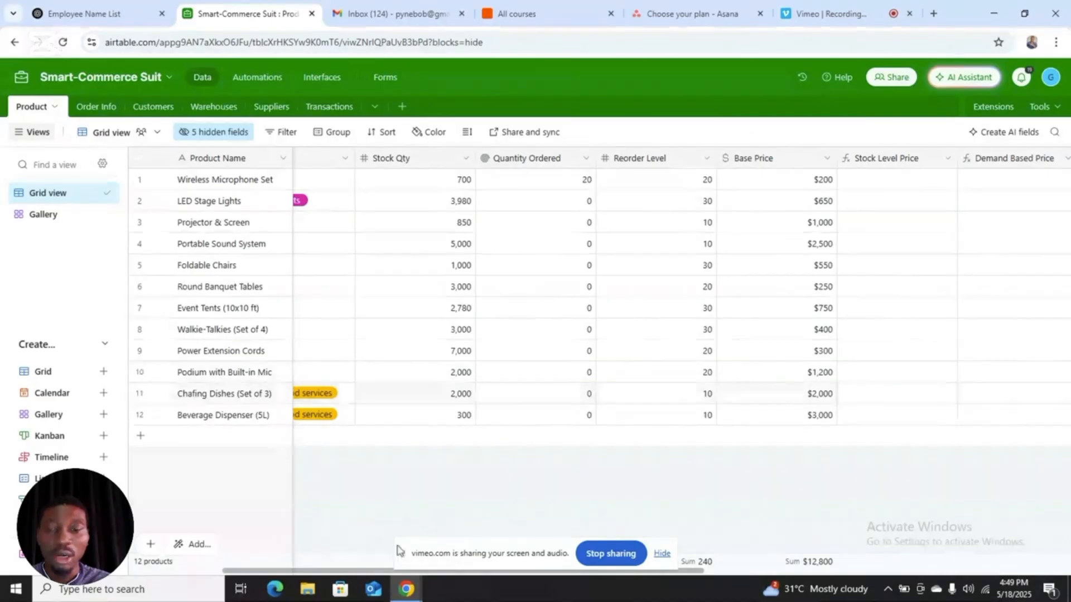
pyautogui.moveTo(360, 571); pyautogui.dragTo(387, 581)
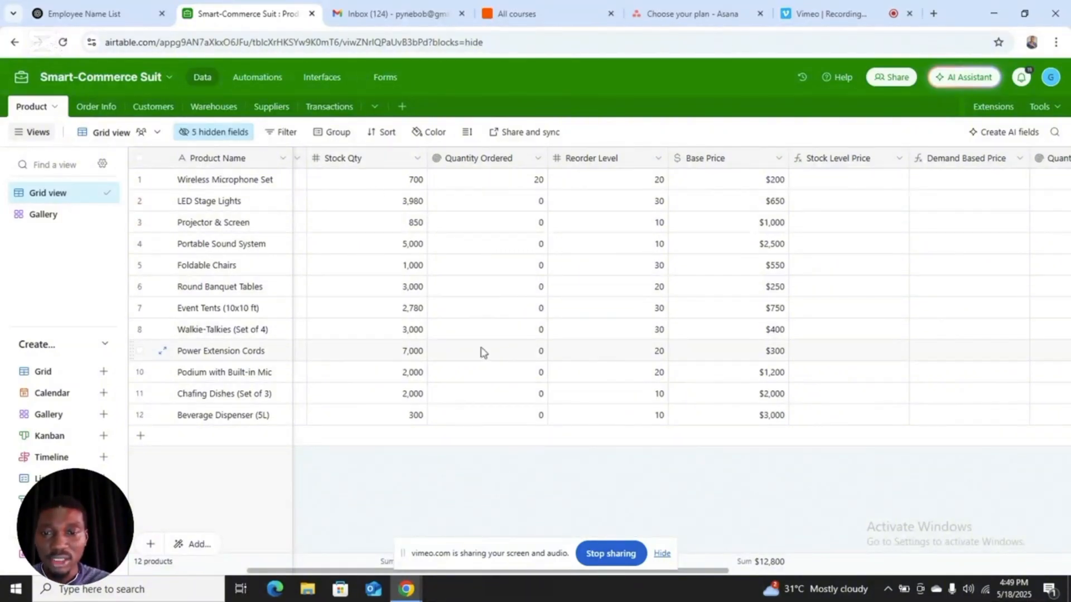
pyautogui.click(423, 375)
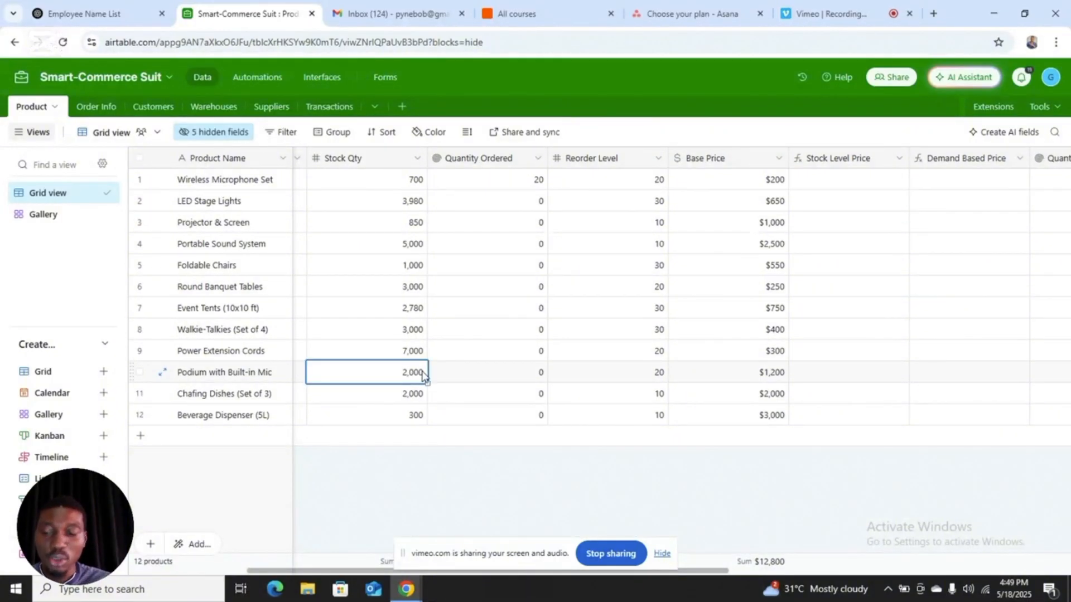
pyautogui.write('10')
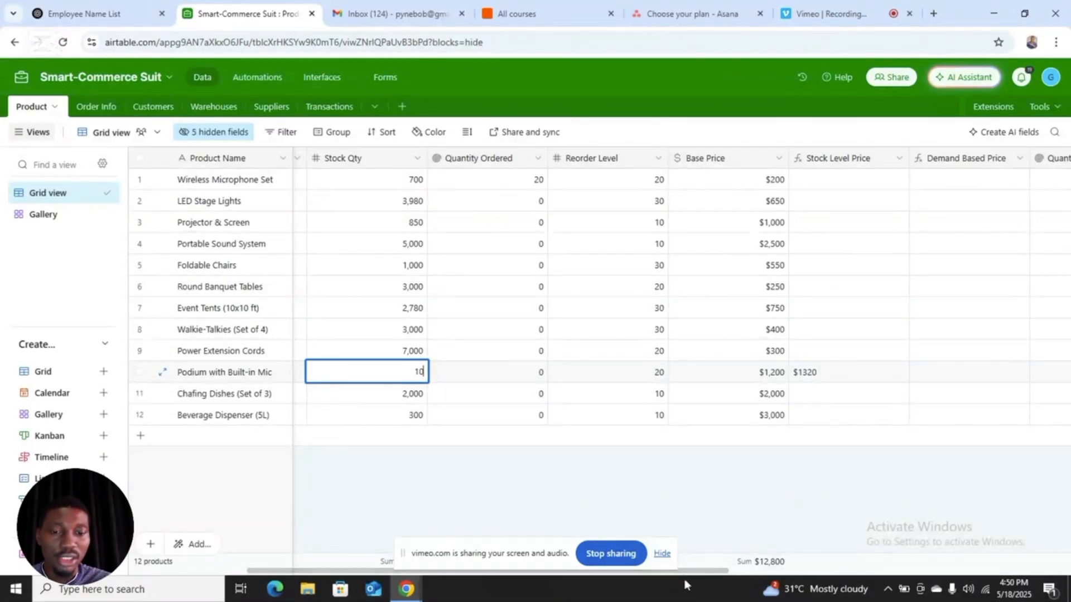
# Step: Compare the Reorder Level, Base Price and Stock Level Price of Podium with Built-in Mic
pyautogui.moveTo(683, 572); pyautogui.dragTo(688, 573)
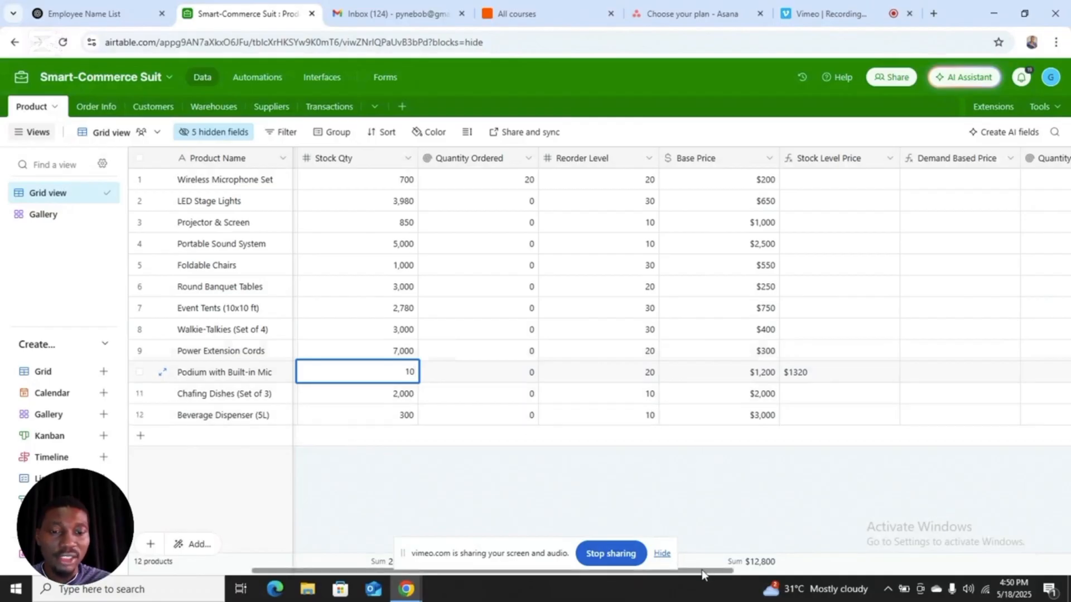
pyautogui.moveTo(702, 571); pyautogui.dragTo(706, 575)
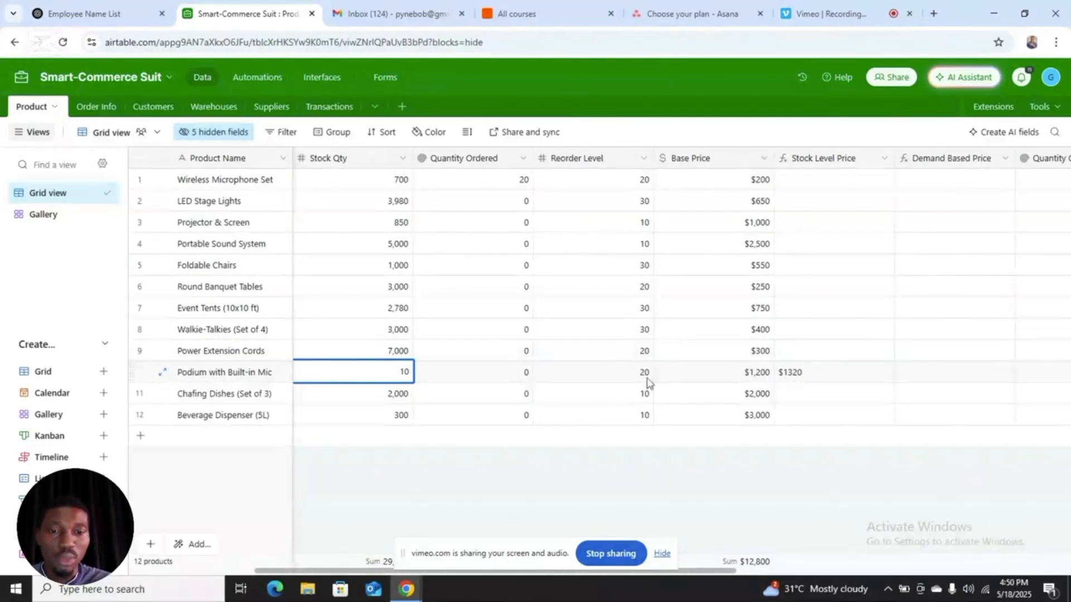
pyautogui.moveTo(729, 571); pyautogui.dragTo(760, 576)
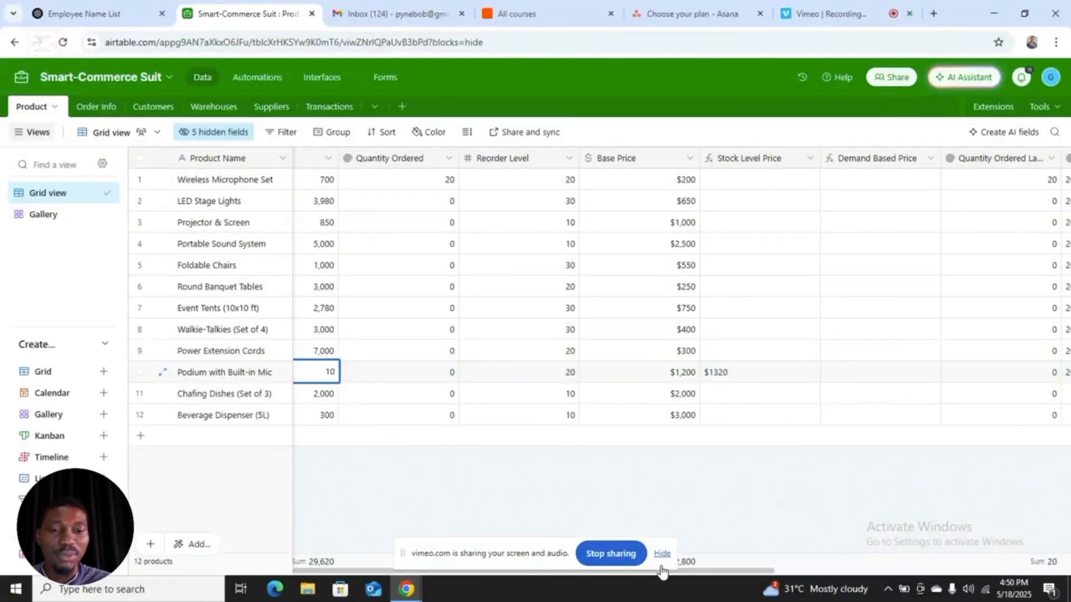
pyautogui.moveTo(694, 575); pyautogui.dragTo(707, 574)
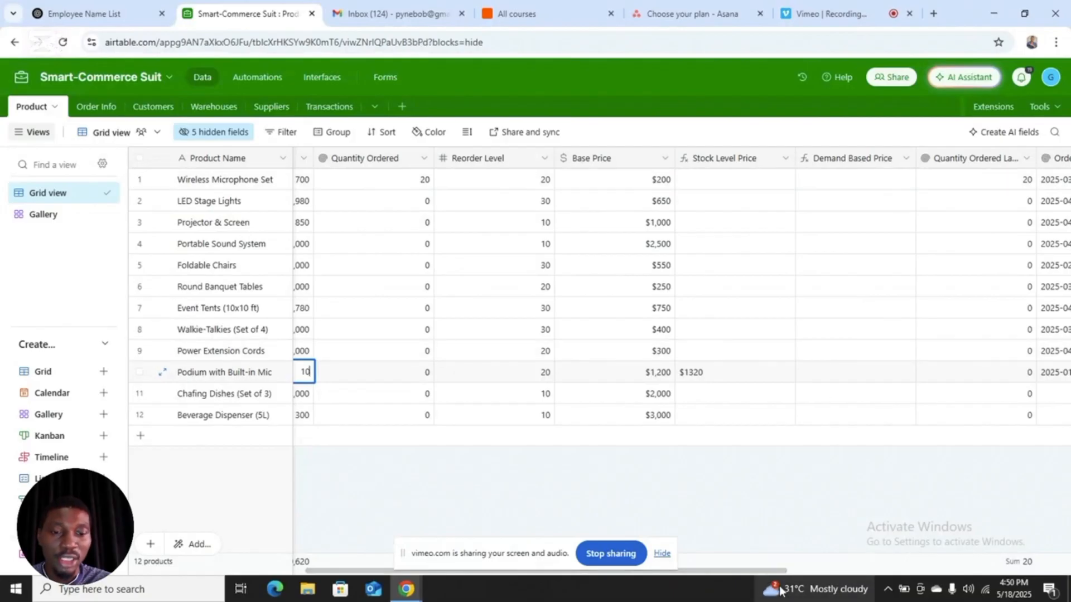
pyautogui.moveTo(765, 570); pyautogui.dragTo(769, 571)
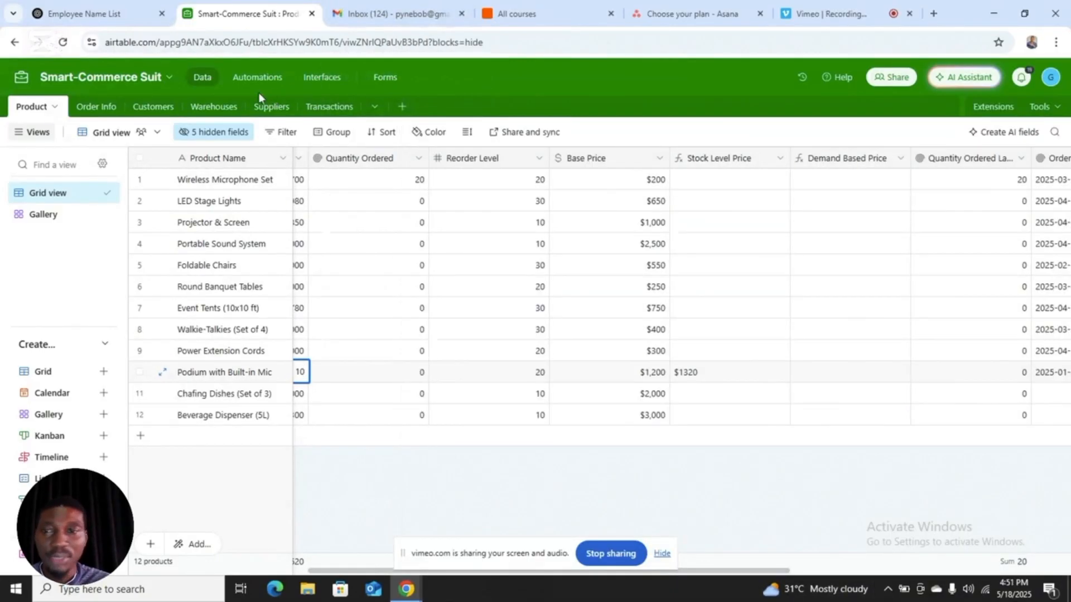
# Step: Enter 200 as the fourth order's Quantity Ordered in the Order Info table
pyautogui.click(108, 107)
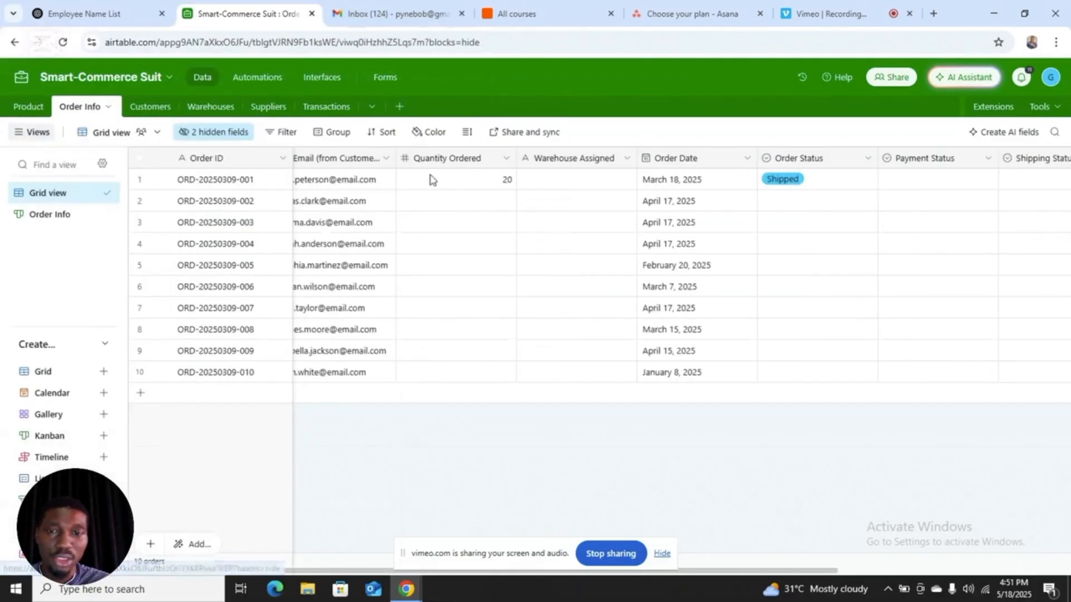
pyautogui.click(485, 251)
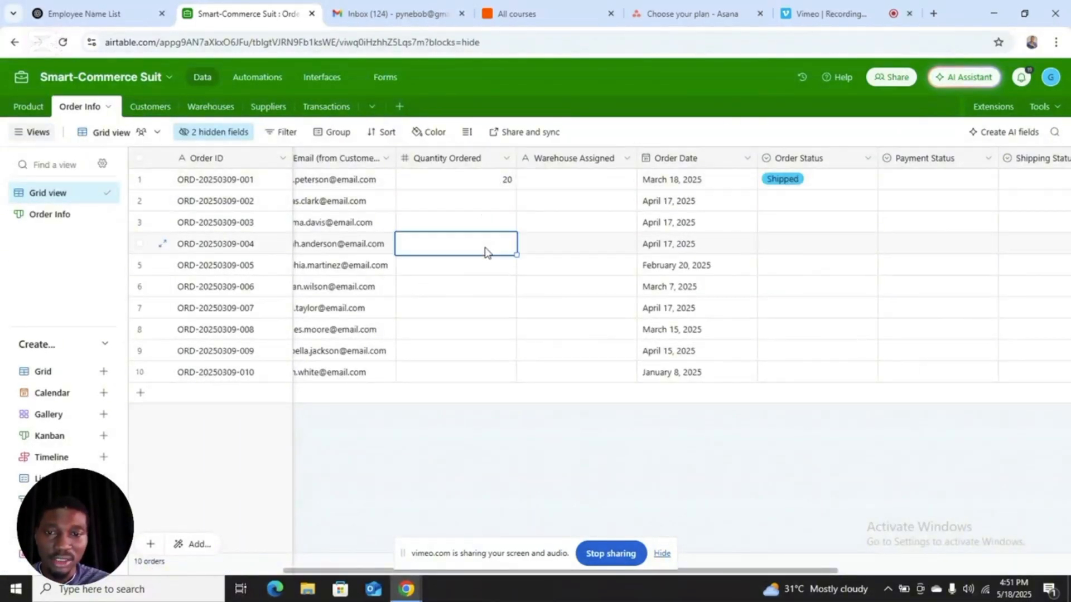
pyautogui.write('200')
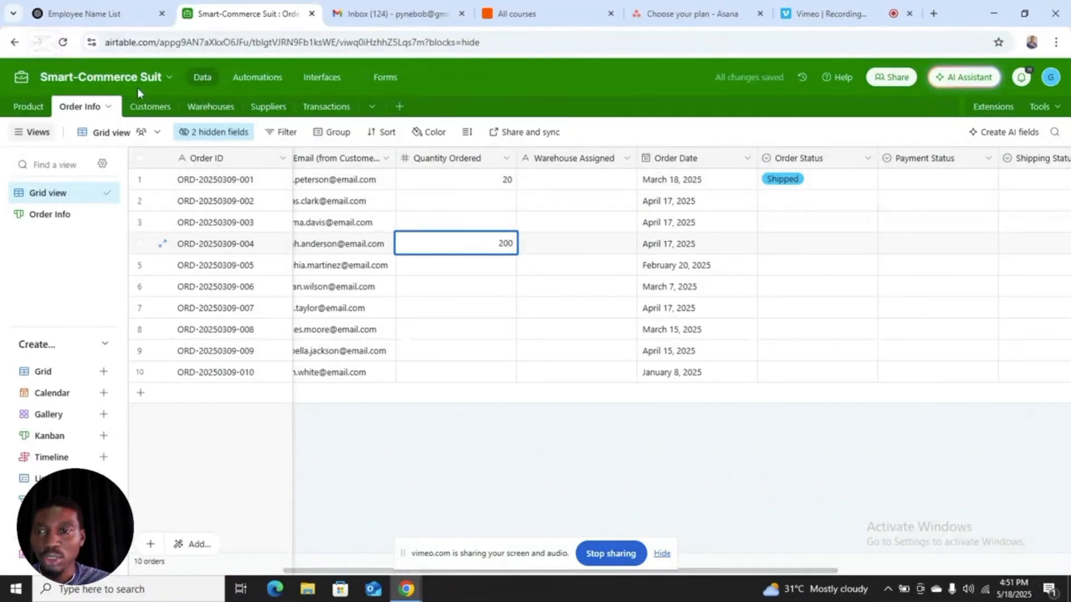
# Step: Examine the Demand Based Price, recent quantity ordered and order date of the Portable Sound System in the Product table
pyautogui.click(39, 106)
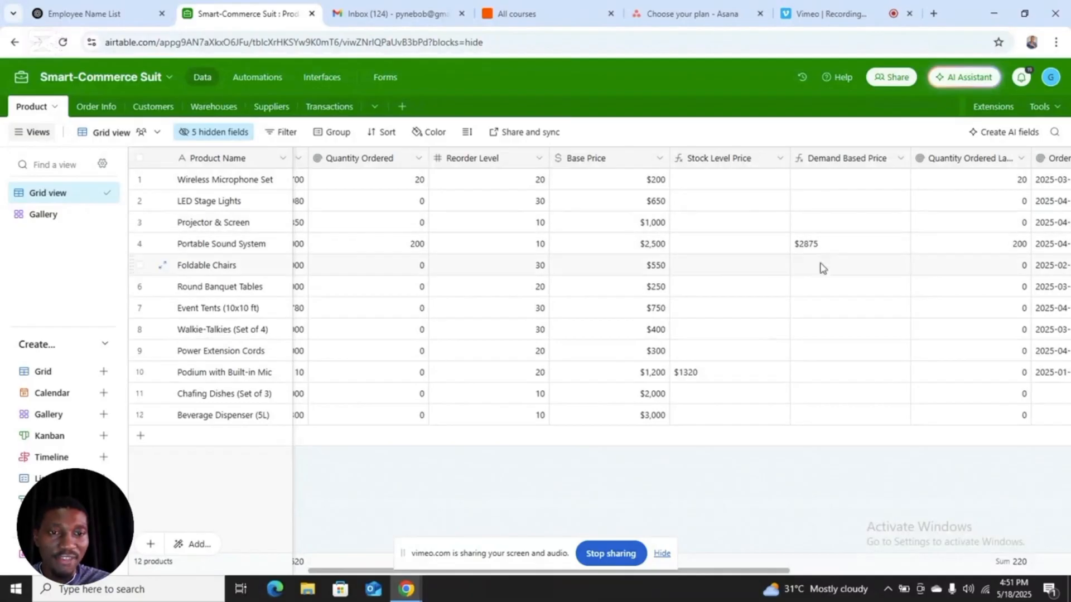
pyautogui.moveTo(738, 577); pyautogui.dragTo(759, 576)
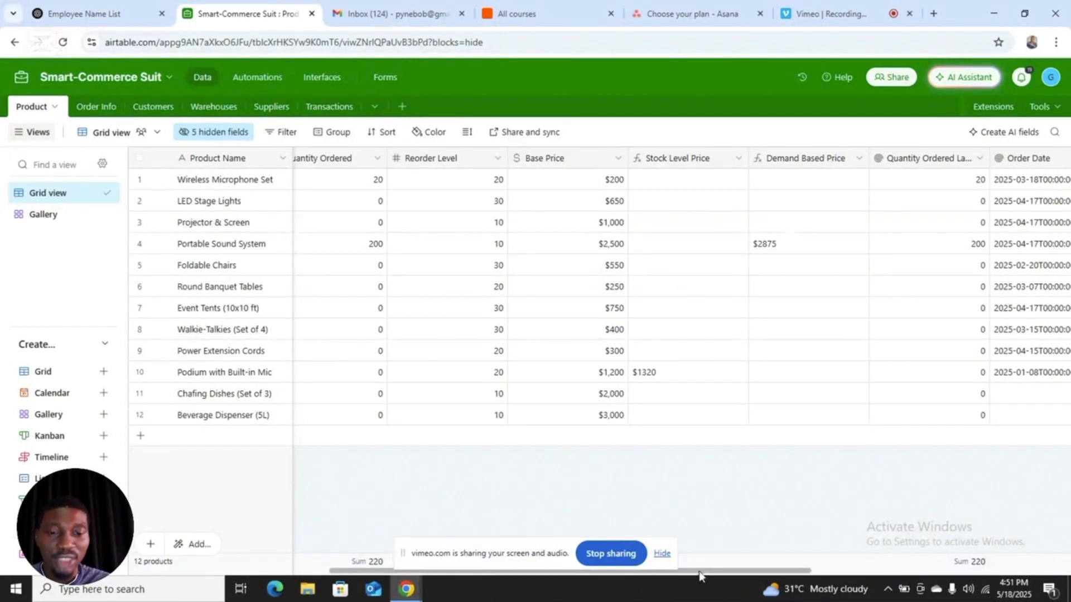
pyautogui.moveTo(705, 574); pyautogui.dragTo(770, 575)
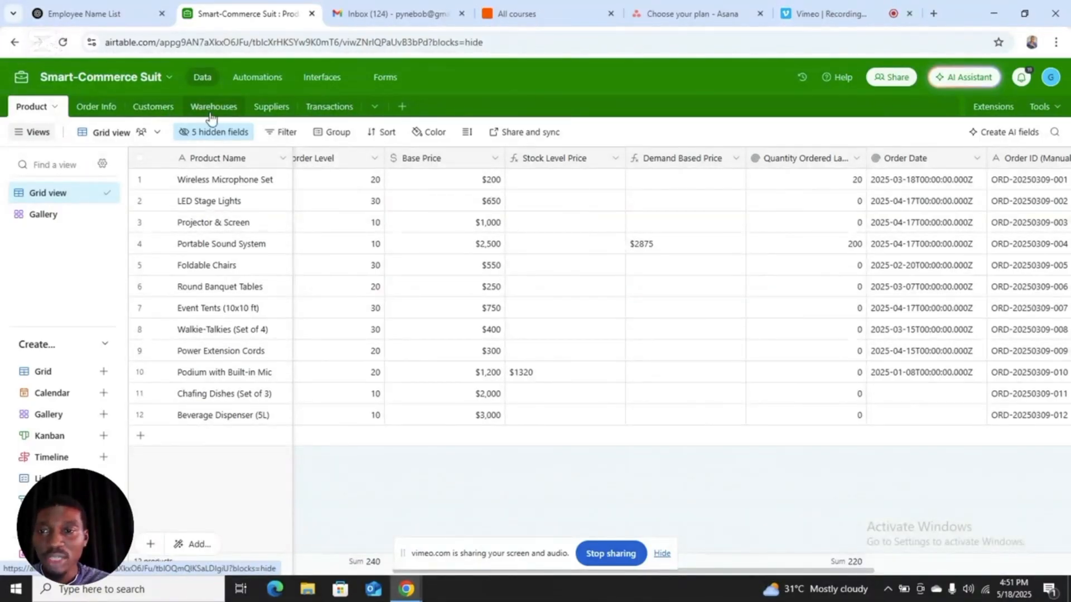
# Step: Review the Loyalty Score, Total Spending and last-30-days spending fields in the Customers table
pyautogui.click(166, 109)
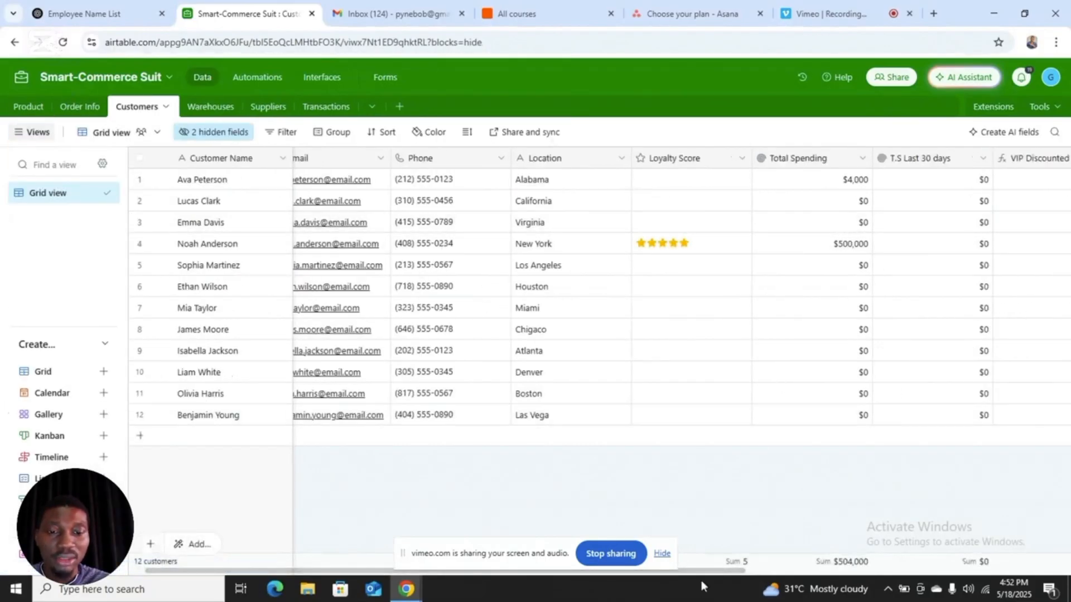
pyautogui.moveTo(702, 571); pyautogui.dragTo(765, 572)
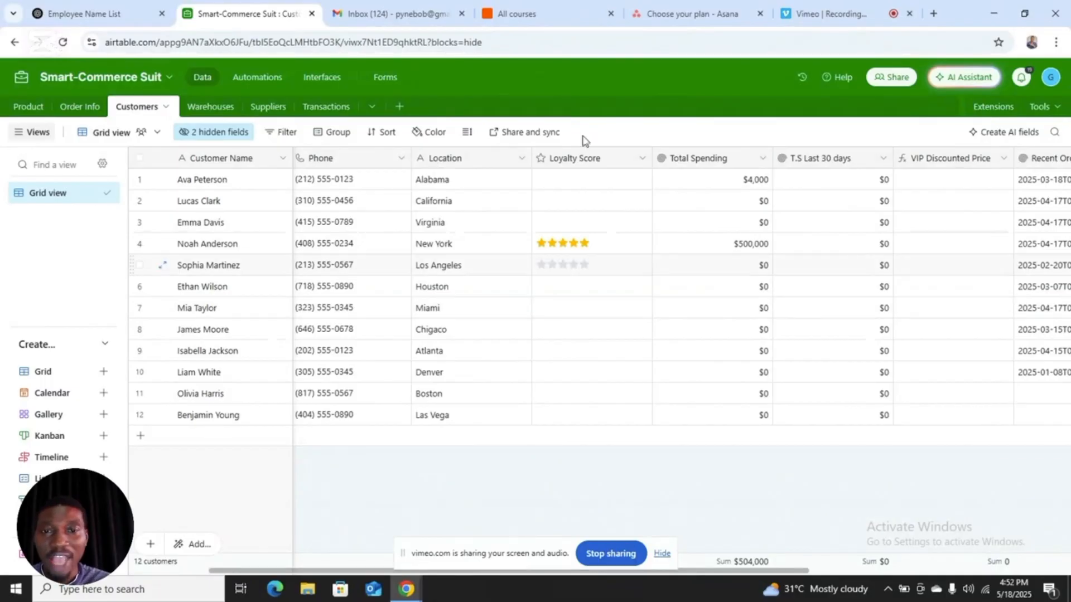
pyautogui.click(574, 222)
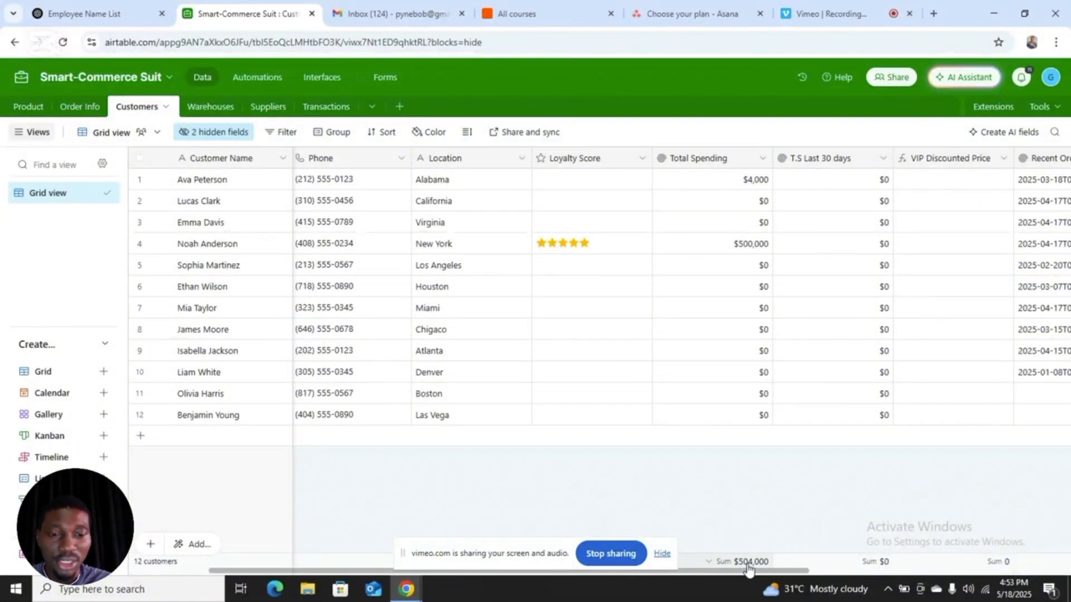
pyautogui.moveTo(745, 568); pyautogui.dragTo(711, 578)
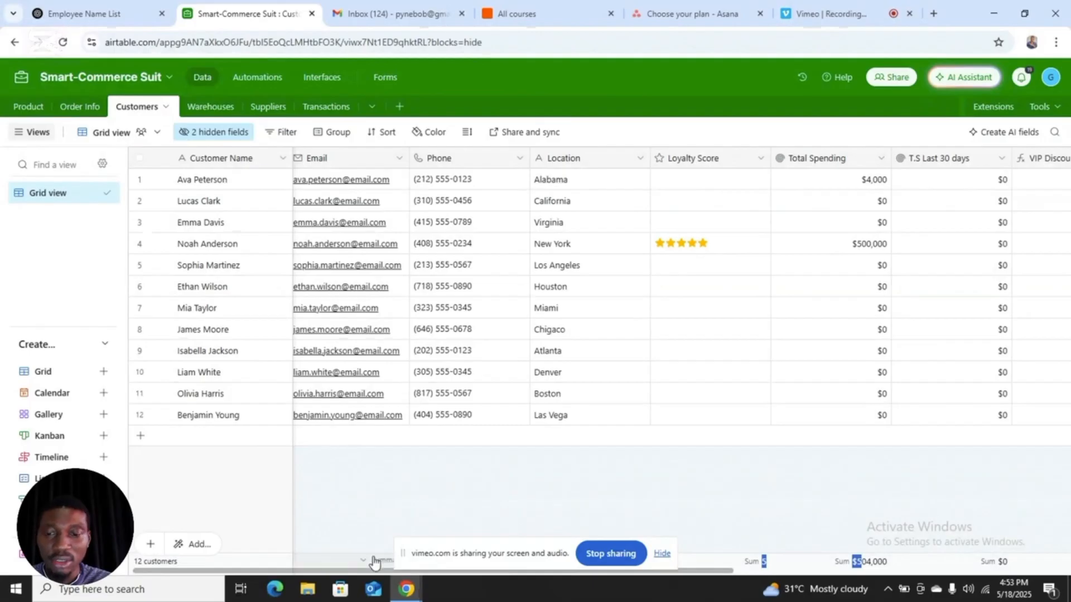
# Step: Review the Location, Peak Hours, Preferred for VIP and stock level fields in the Warehouses table
pyautogui.moveTo(332, 571); pyautogui.dragTo(316, 571)
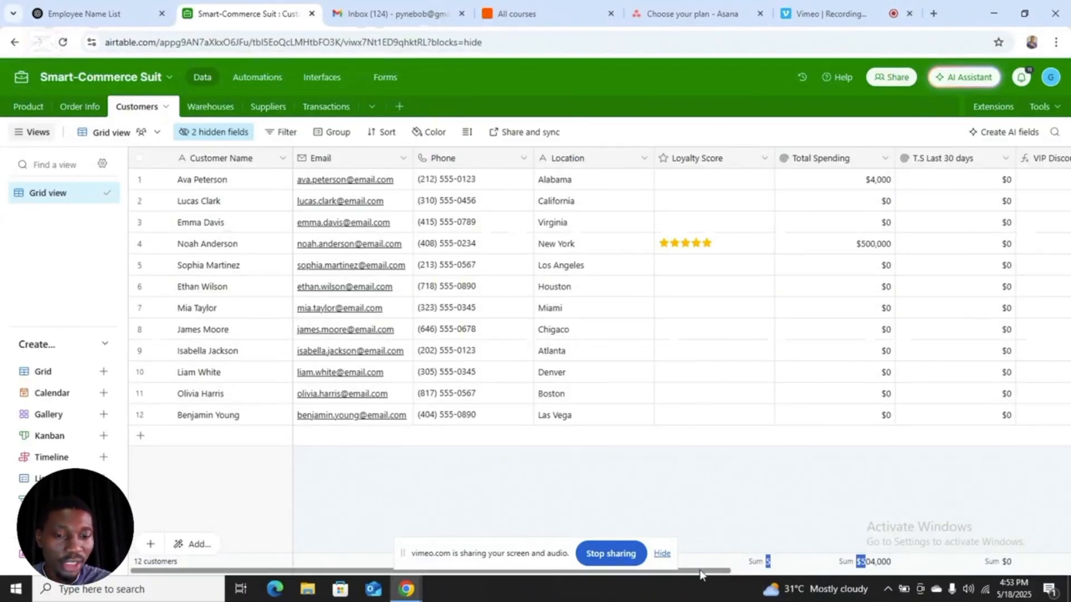
pyautogui.moveTo(700, 571)
pyautogui.mouseDown()
pyautogui.moveTo(732, 577)
pyautogui.moveTo(701, 576)
pyautogui.mouseUp()
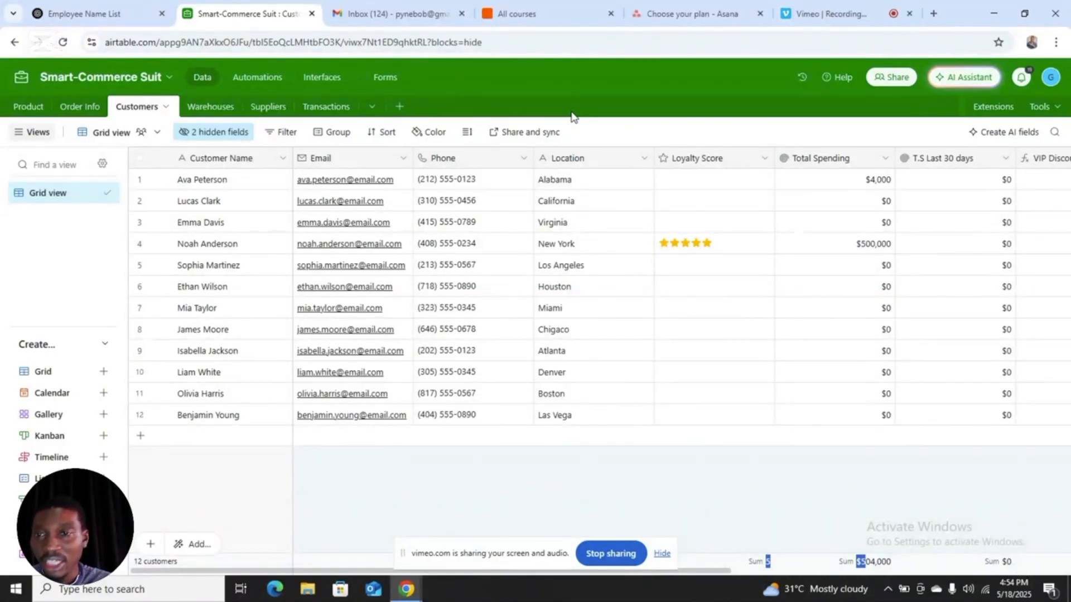
pyautogui.click(221, 109)
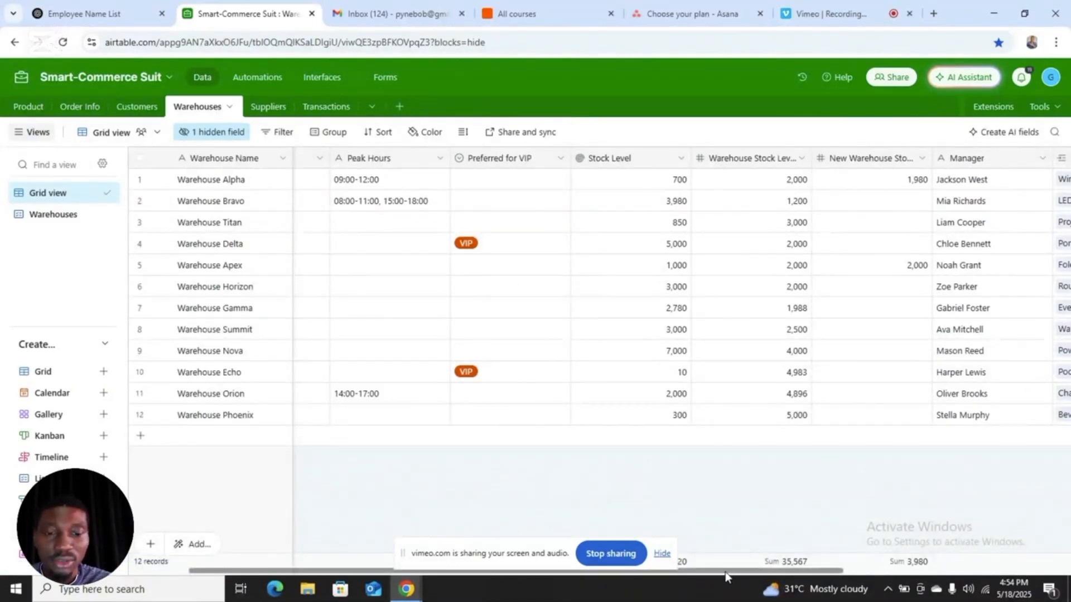
pyautogui.moveTo(726, 571); pyautogui.dragTo(674, 581)
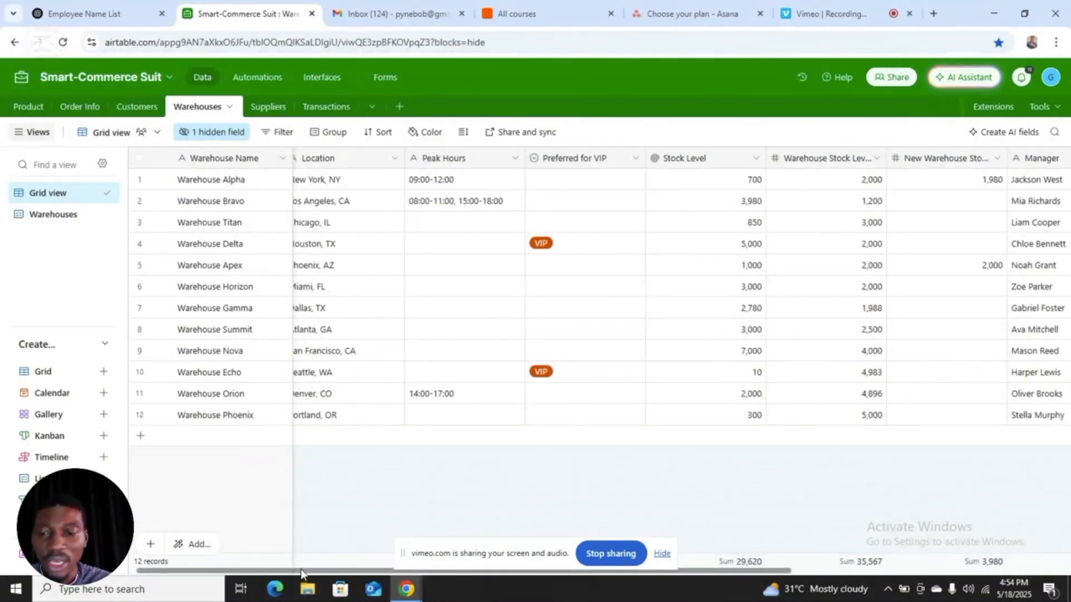
pyautogui.moveTo(300, 570); pyautogui.dragTo(212, 574)
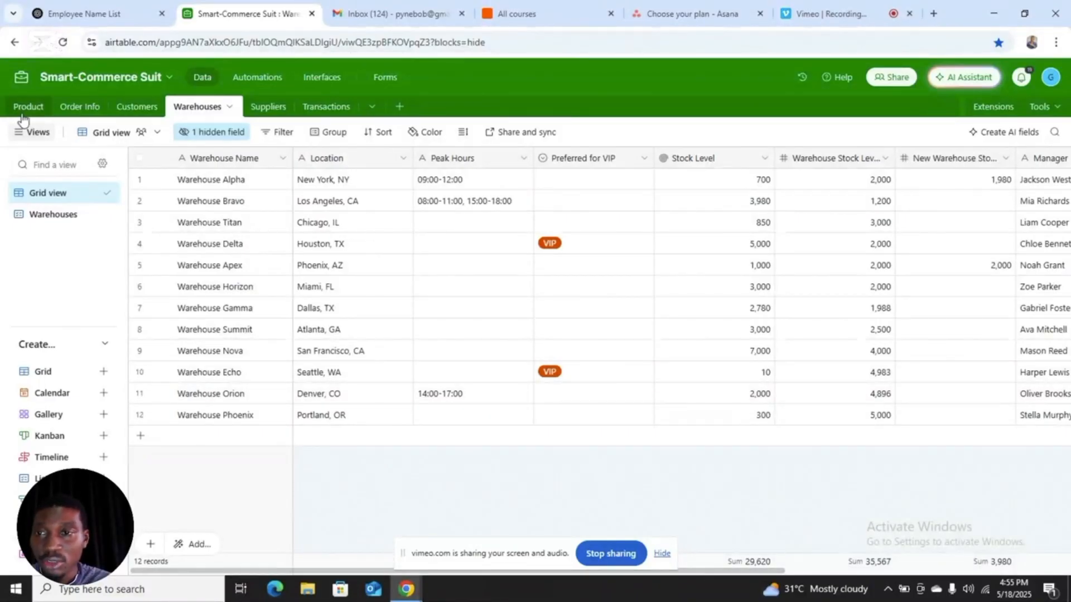
# Step: Set the first order's Order Status to Confirmed in the Order Info table and check the Peak Hours in the Warehouses table
pyautogui.click(67, 107)
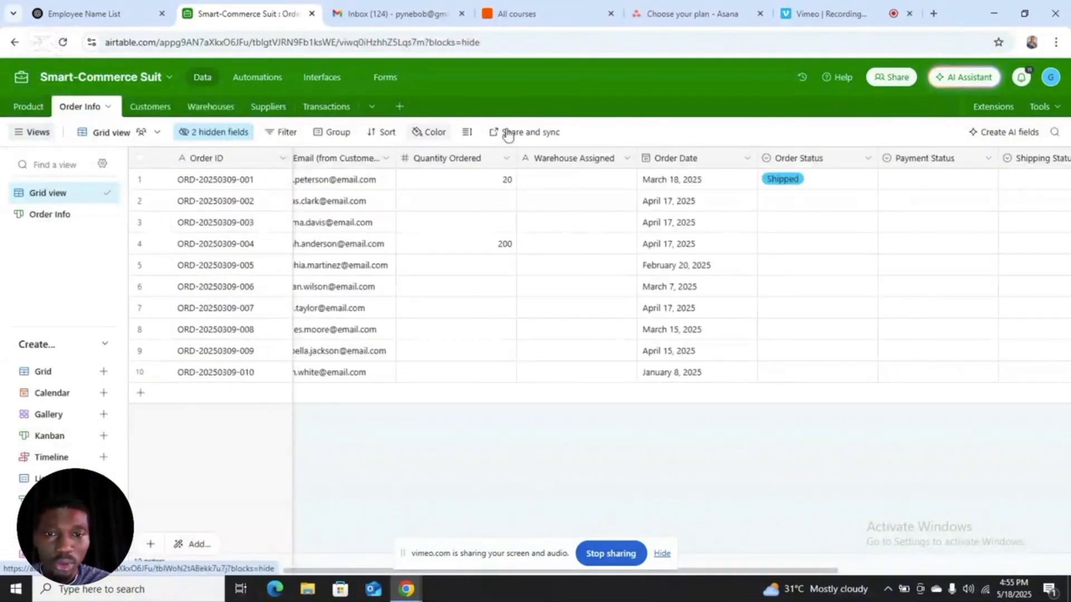
pyautogui.click(807, 184)
pyautogui.click(807, 184)
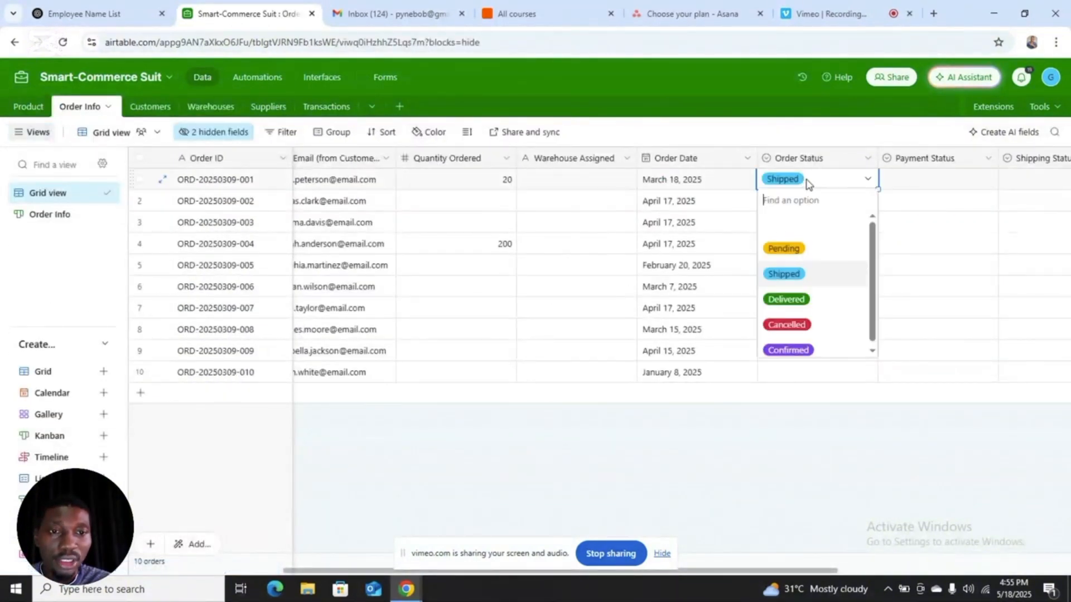
pyautogui.click(801, 352)
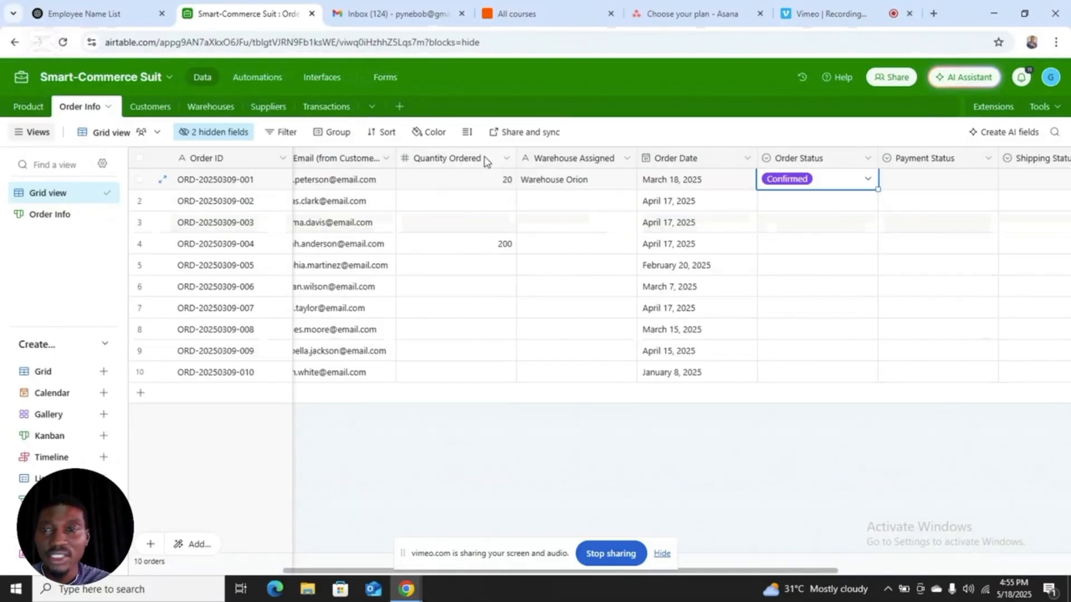
pyautogui.click(215, 108)
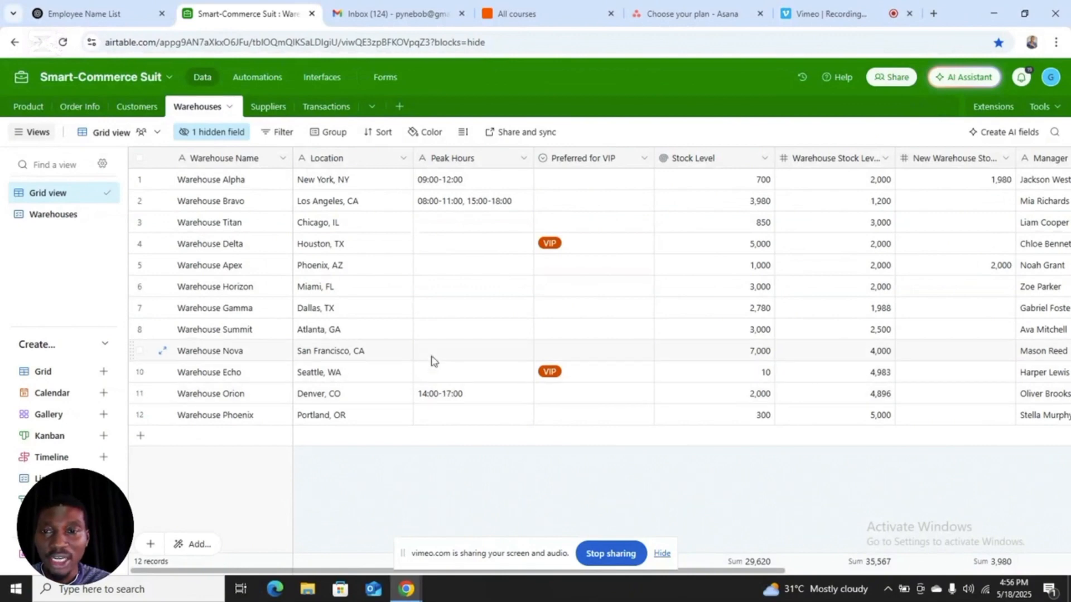
# Step: Set the fourth order's Order Status to Confirmed in the Order Info table and check Warehouse Delta's VIP preference and new stock
pyautogui.click(79, 108)
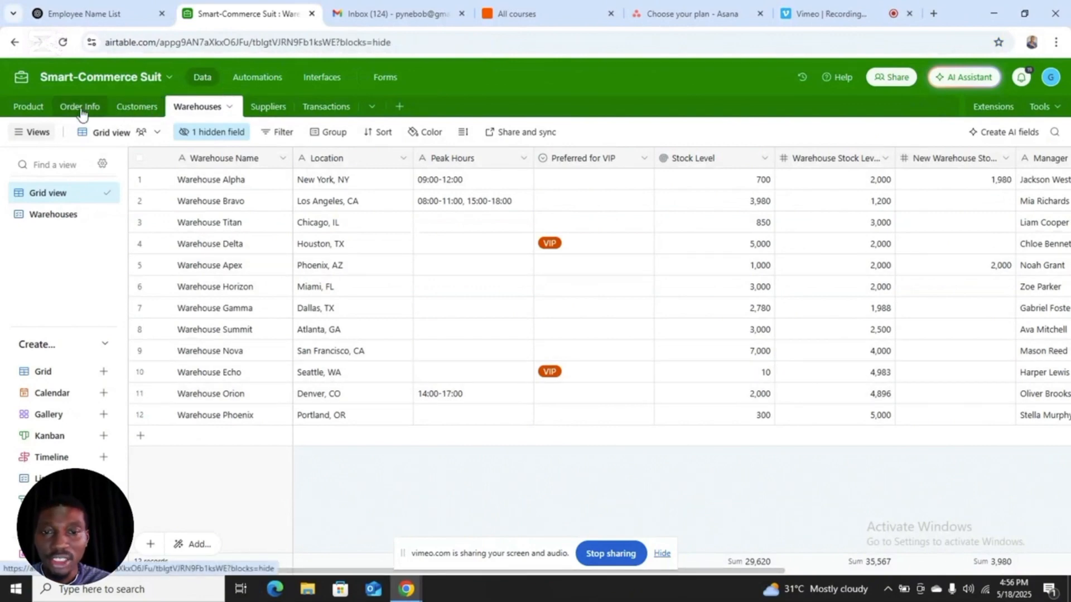
pyautogui.click(791, 242)
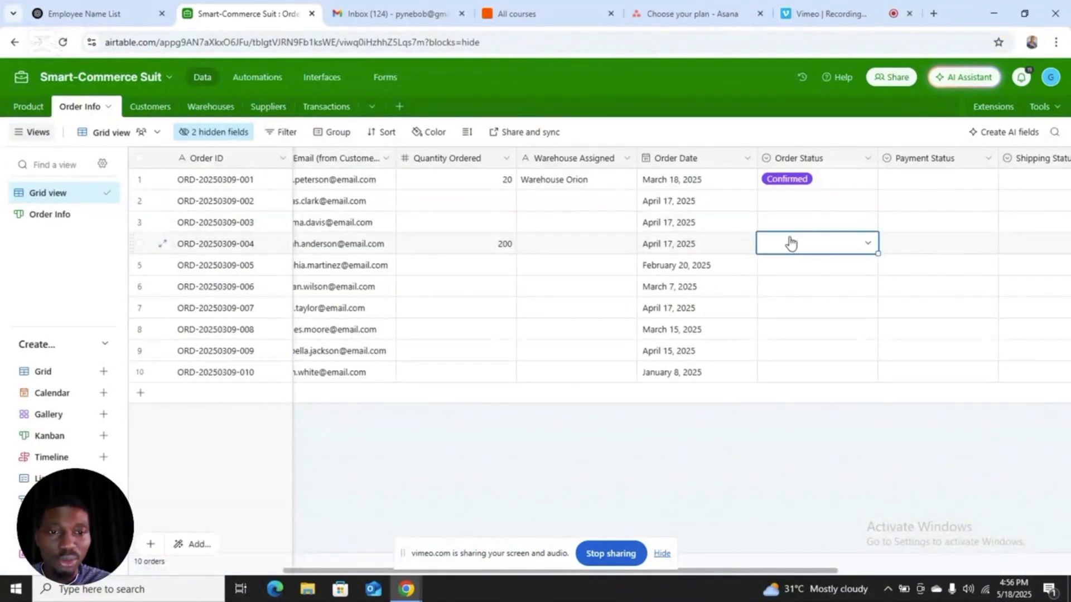
pyautogui.click(869, 246)
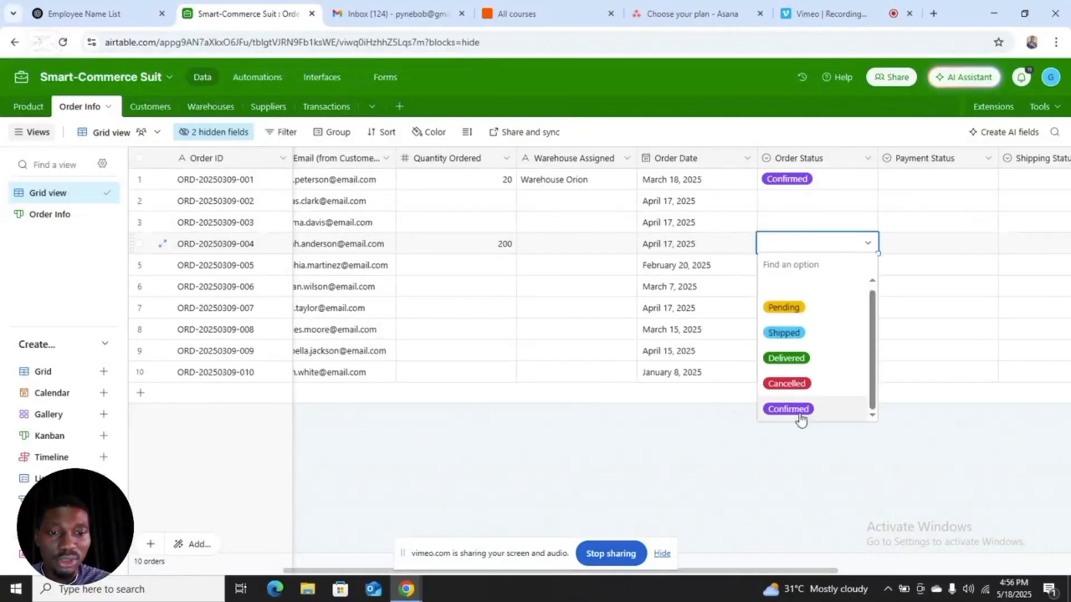
pyautogui.click(802, 412)
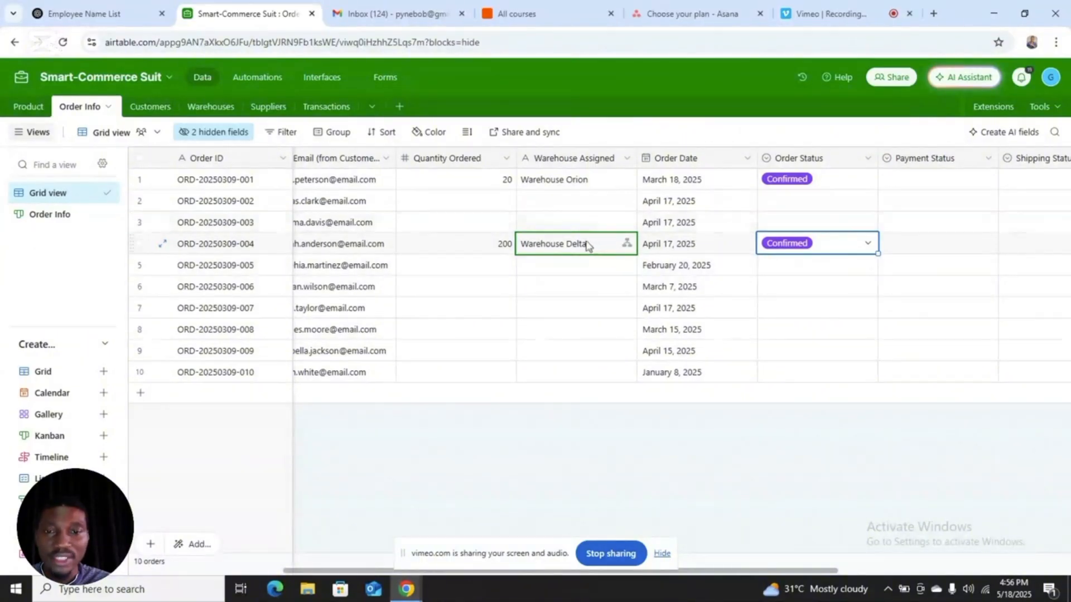
pyautogui.click(197, 107)
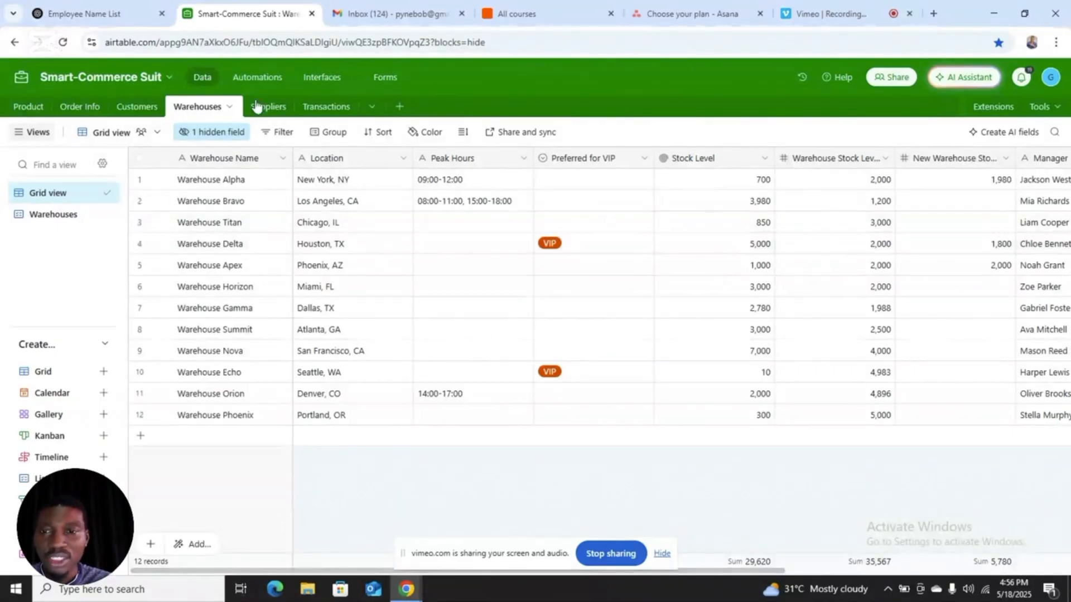
# Step: Review the assigned warehouses in Order Info and the Stock Qty, Quantity Ordered and pricing fields in the Product table
pyautogui.click(99, 108)
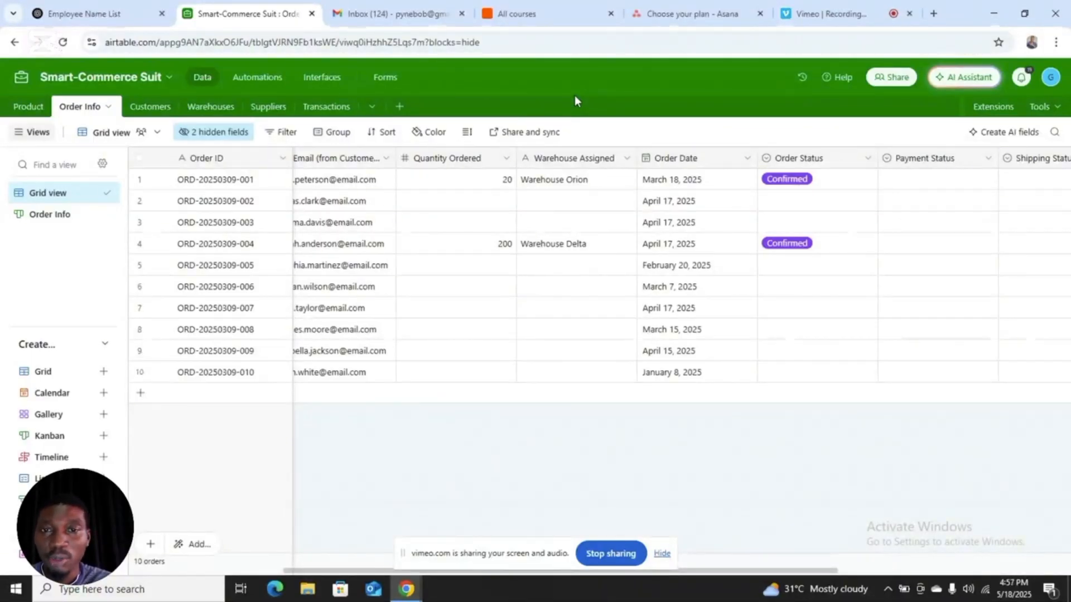
pyautogui.click(18, 110)
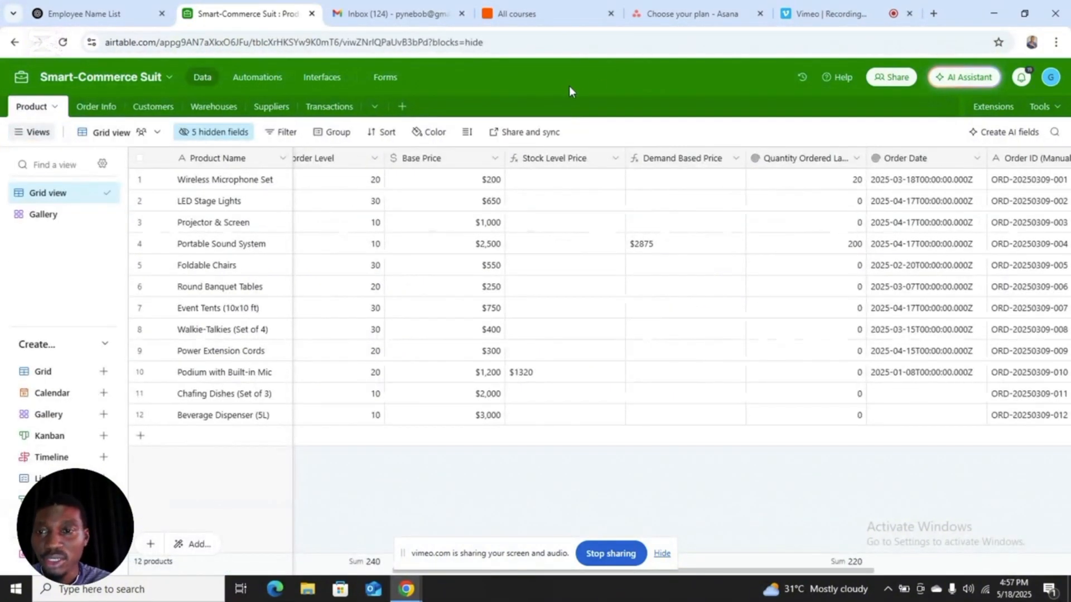
pyautogui.click(330, 179)
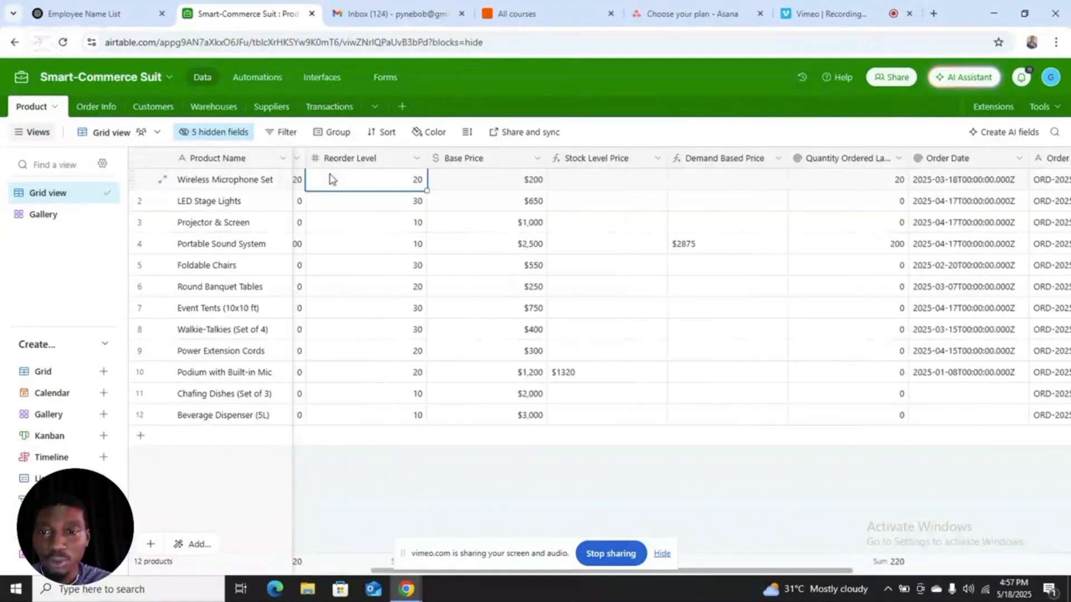
pyautogui.hscroll(-5, 299, 184)
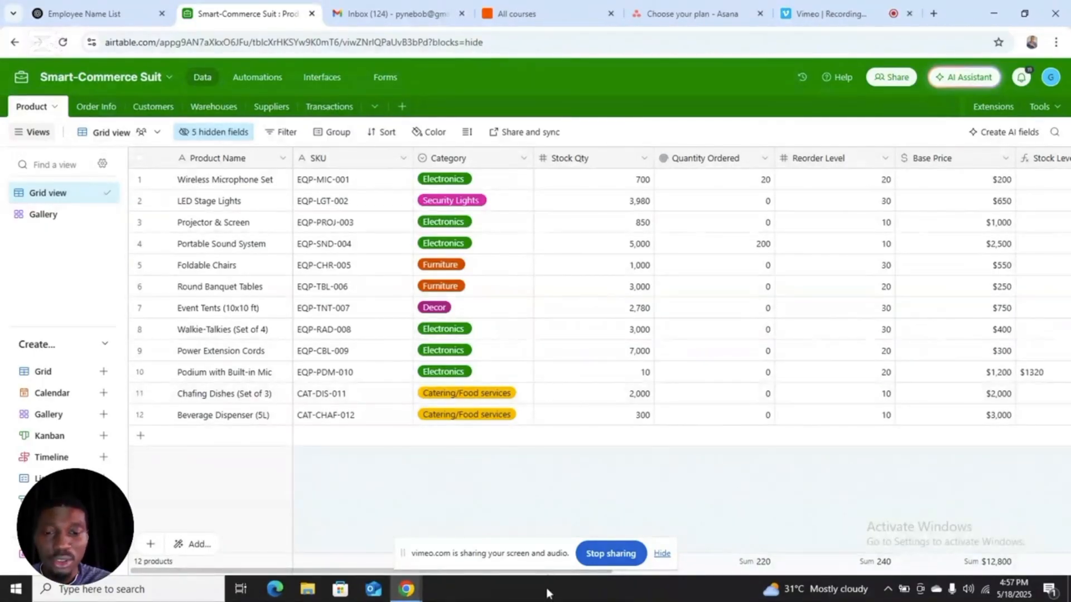
pyautogui.moveTo(545, 574); pyautogui.dragTo(392, 581)
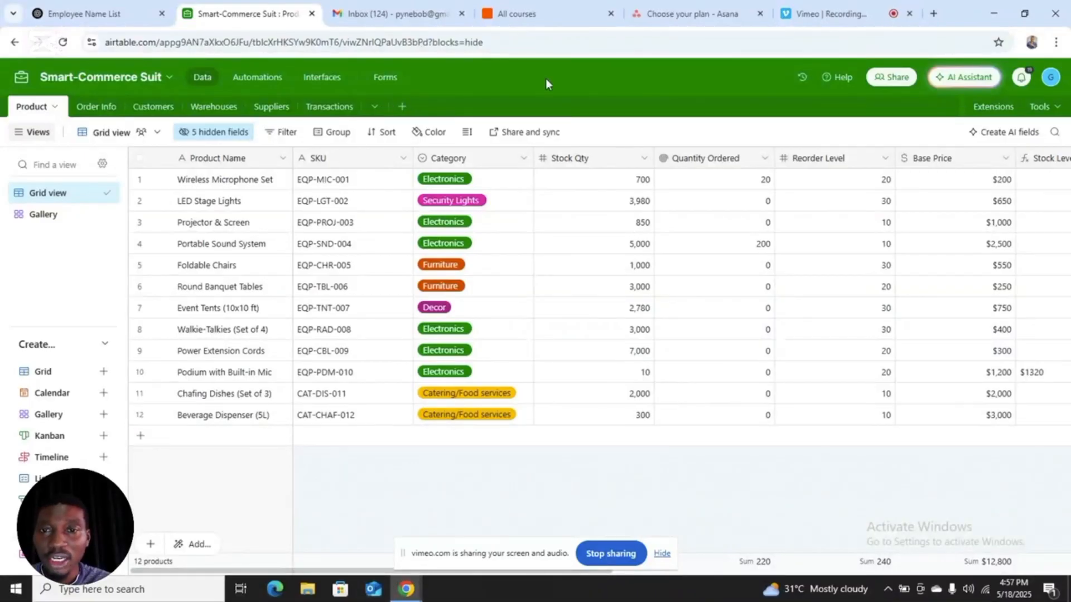
# Step: Preview the Product page of the Bob interface and look through its product gallery
pyautogui.click(324, 79)
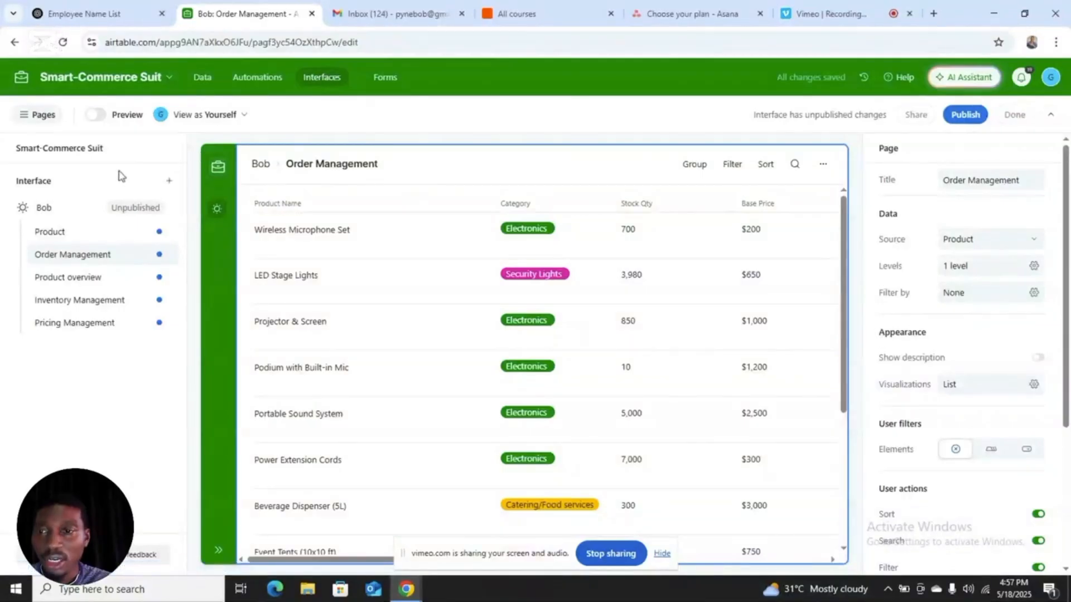
pyautogui.click(55, 238)
pyautogui.click(95, 114)
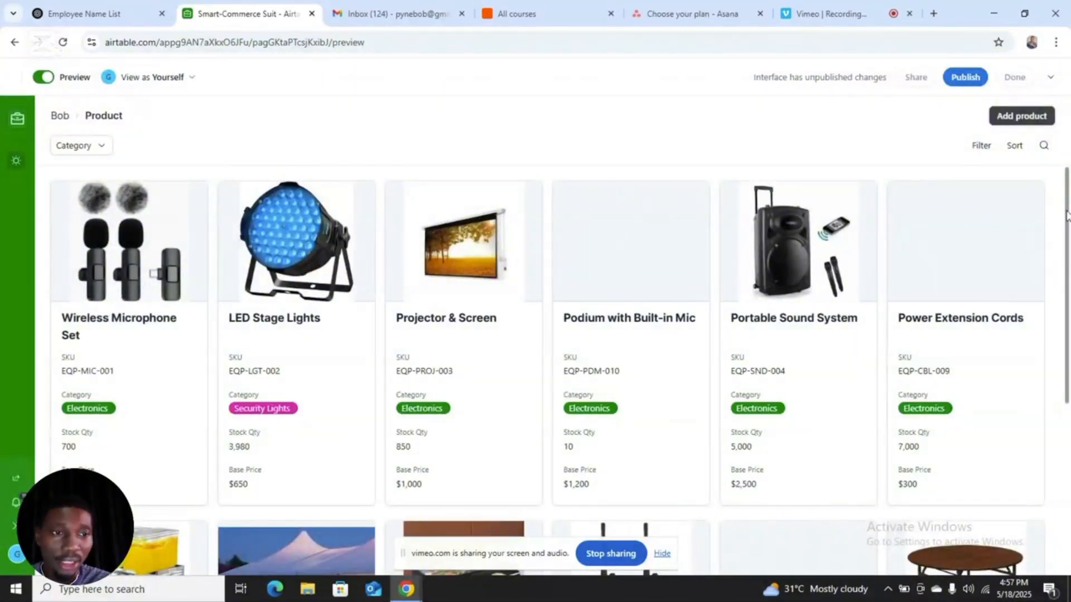
pyautogui.scroll(-5, 1065, 217)
pyautogui.scroll(5, 1067, 200)
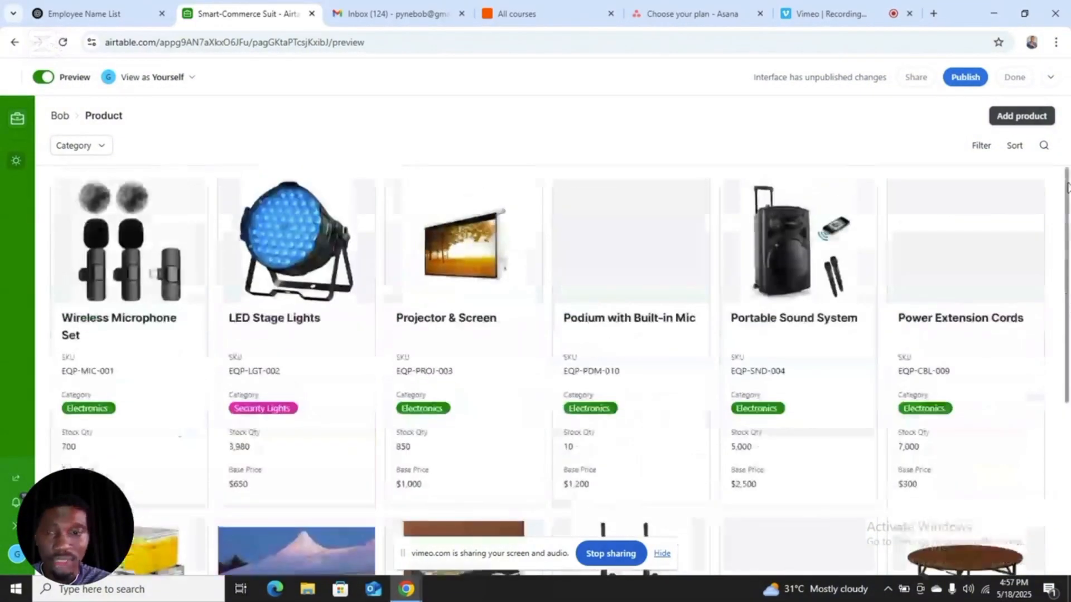
# Step: View the Wireless Microphone Set's record details, close them, look over the gallery again and leave the preview
pyautogui.click(132, 397)
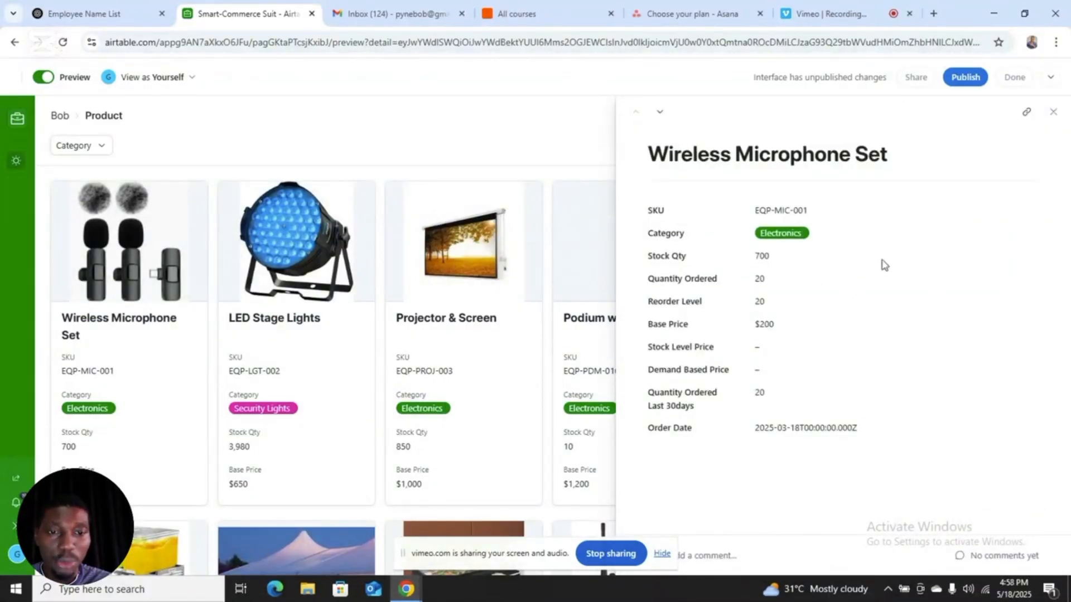
pyautogui.click(578, 129)
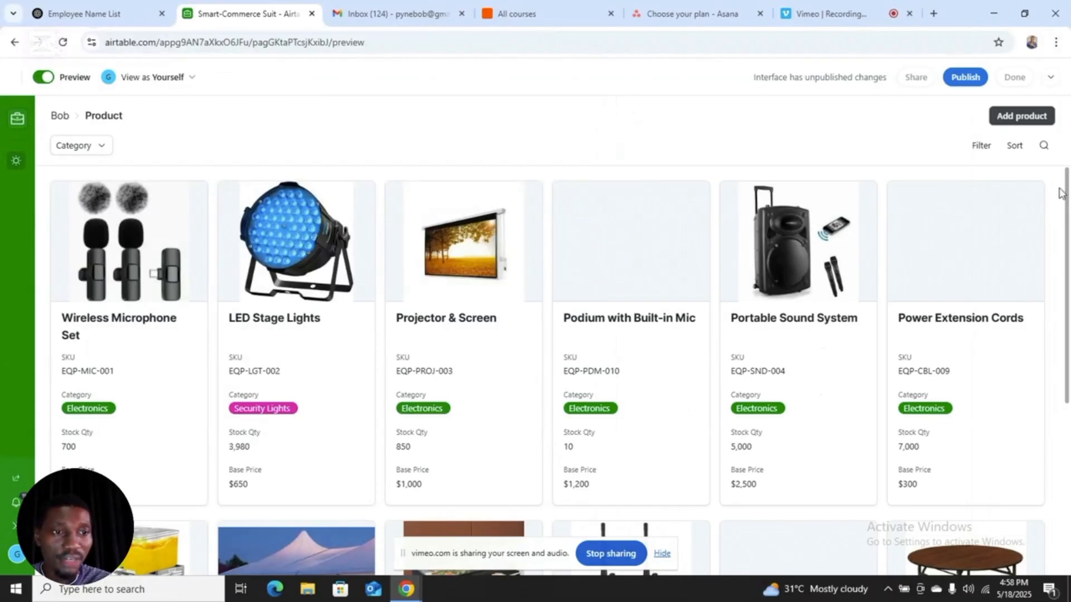
pyautogui.scroll(-5, 1068, 195)
pyautogui.scroll(5, 1068, 184)
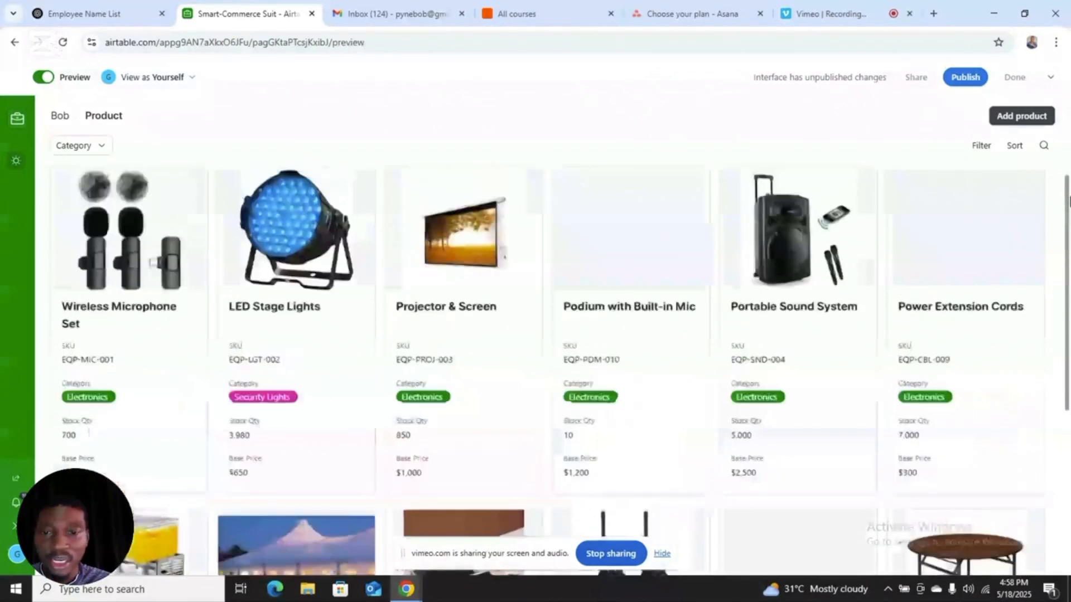
pyautogui.click(37, 77)
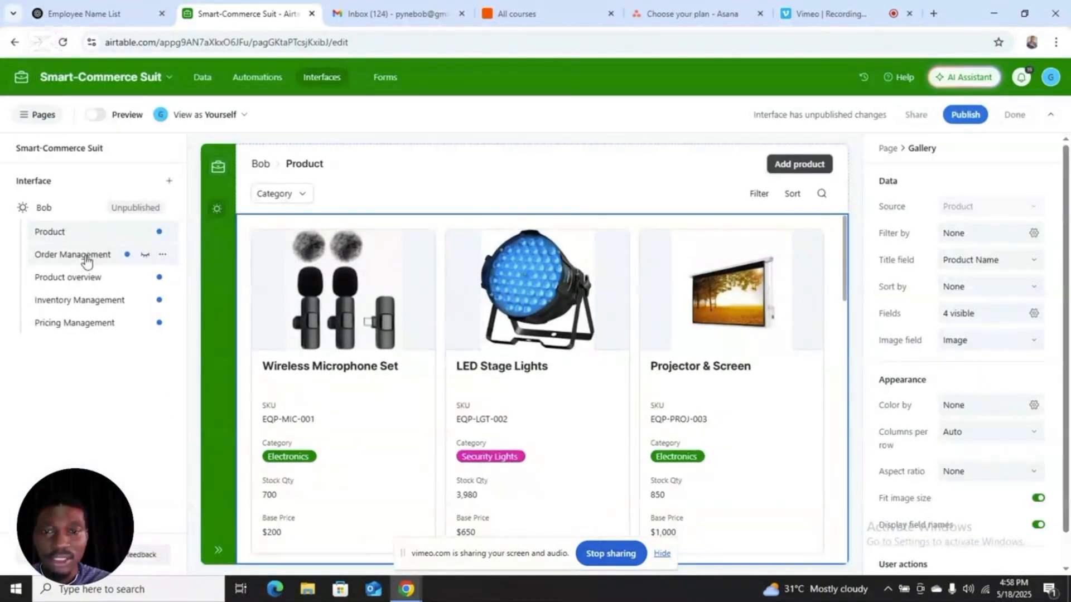
# Step: Preview the Order Management interface page, look through its product list and leave the preview
pyautogui.click(85, 258)
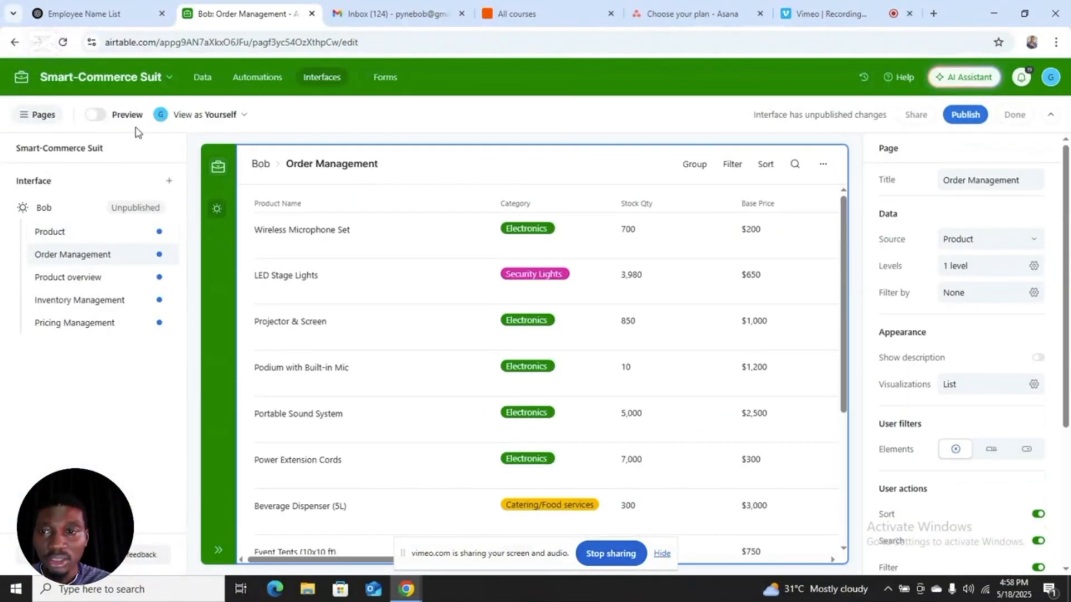
pyautogui.click(99, 114)
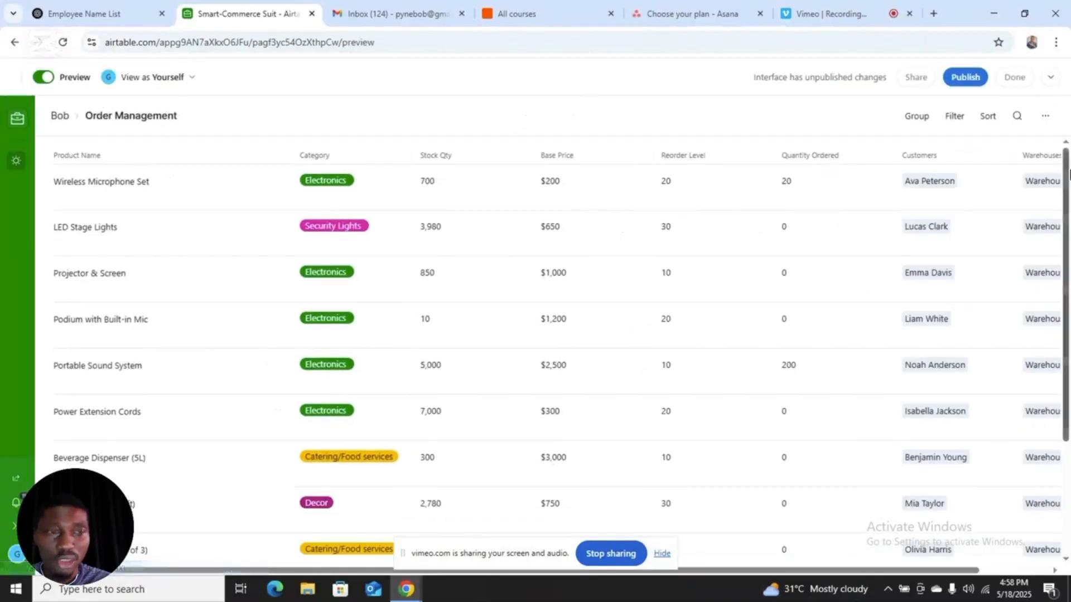
pyautogui.moveTo(1067, 190); pyautogui.dragTo(1069, 88)
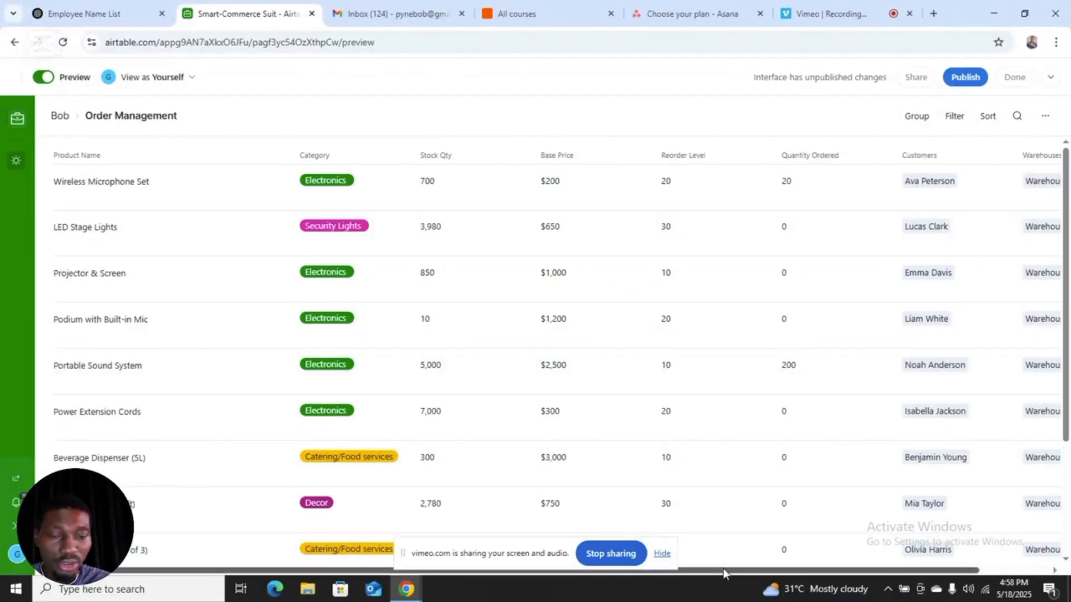
pyautogui.moveTo(723, 568); pyautogui.dragTo(554, 578)
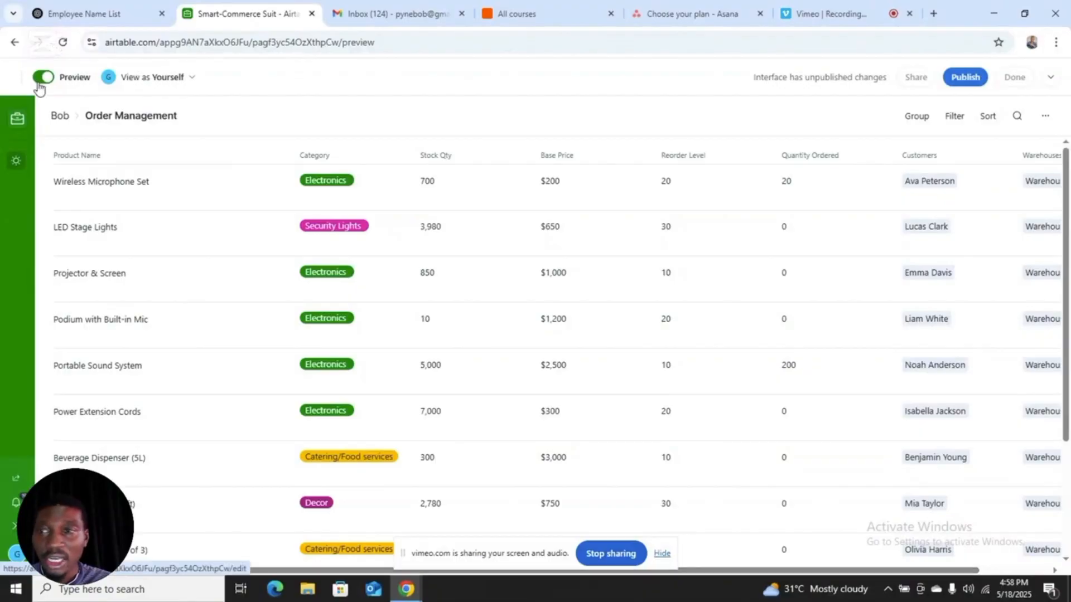
pyautogui.click(43, 77)
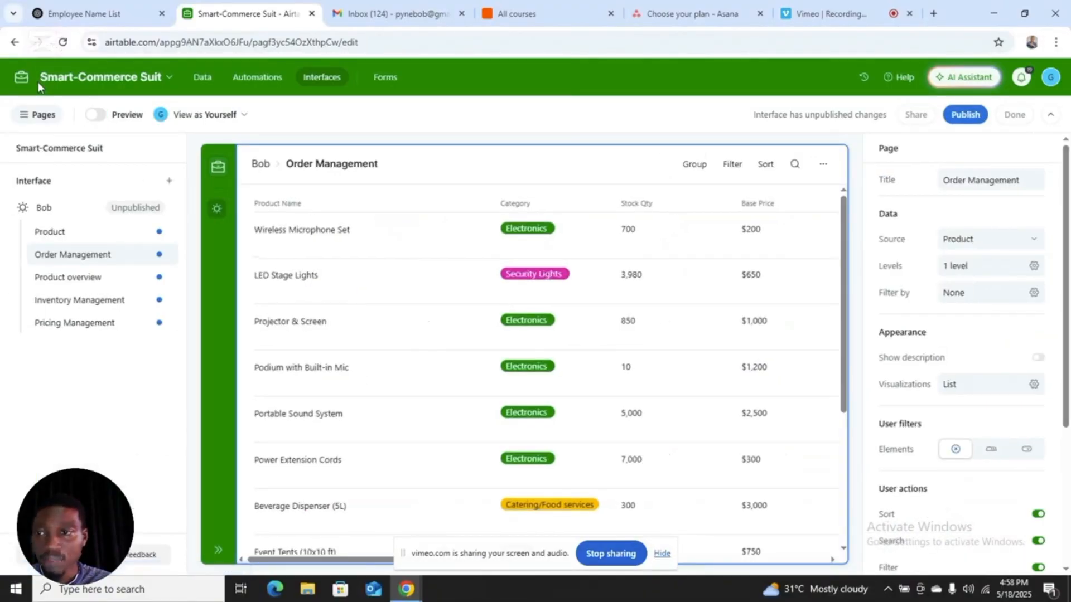
# Step: Preview the Inventory Management interface page, leave the preview and return to the base's Product data table
pyautogui.click(100, 304)
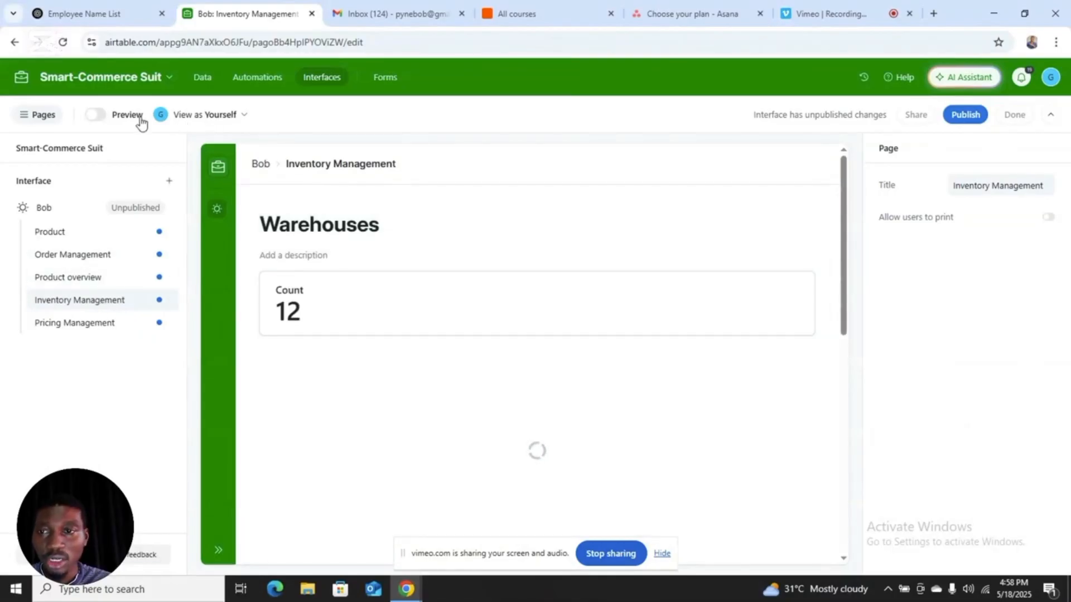
pyautogui.click(99, 115)
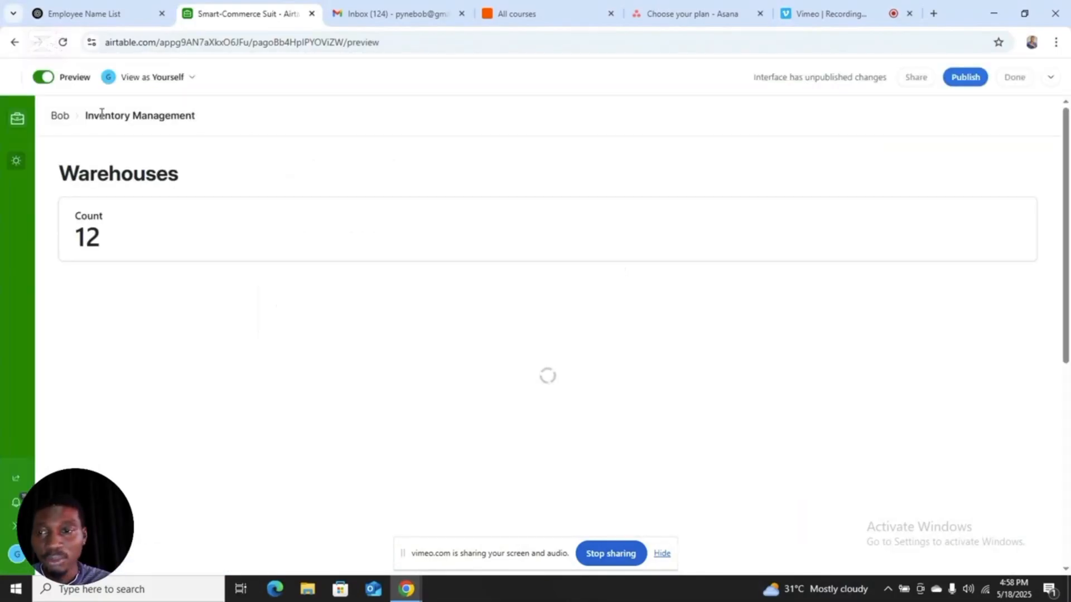
pyautogui.click(42, 76)
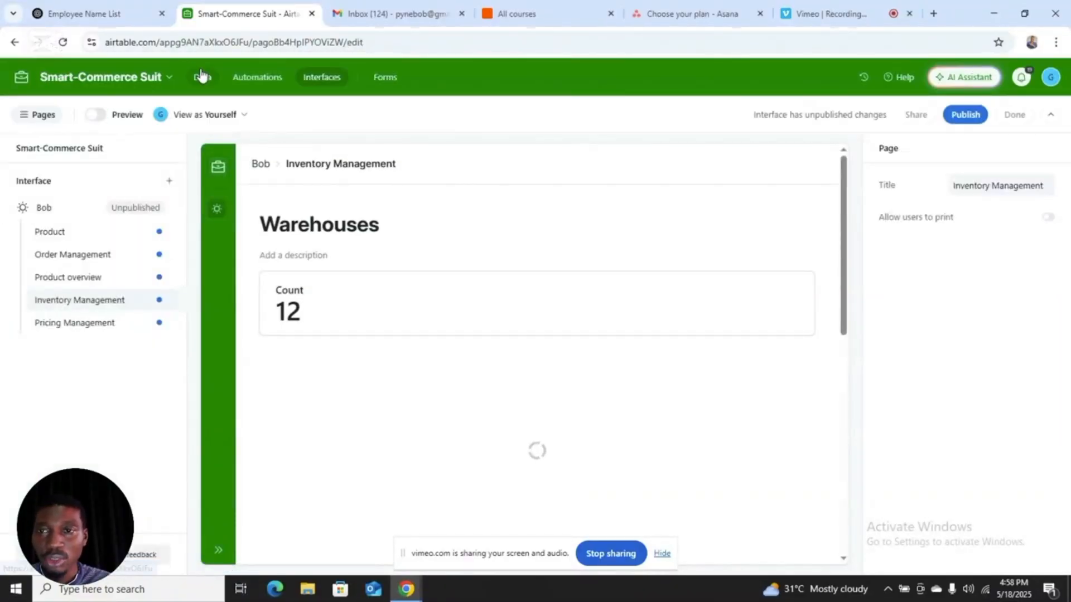
pyautogui.click(202, 76)
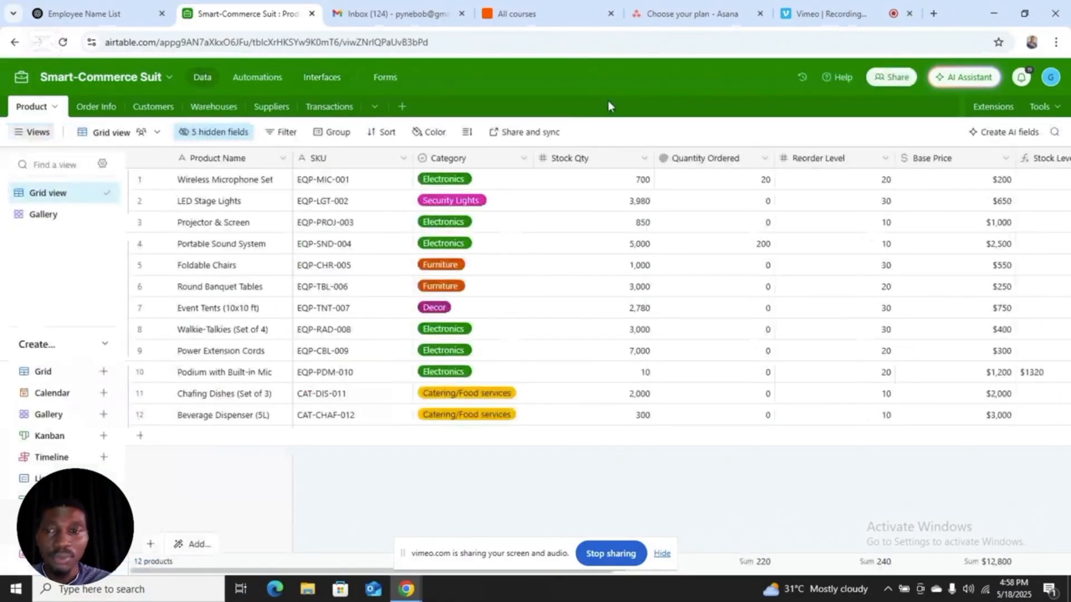